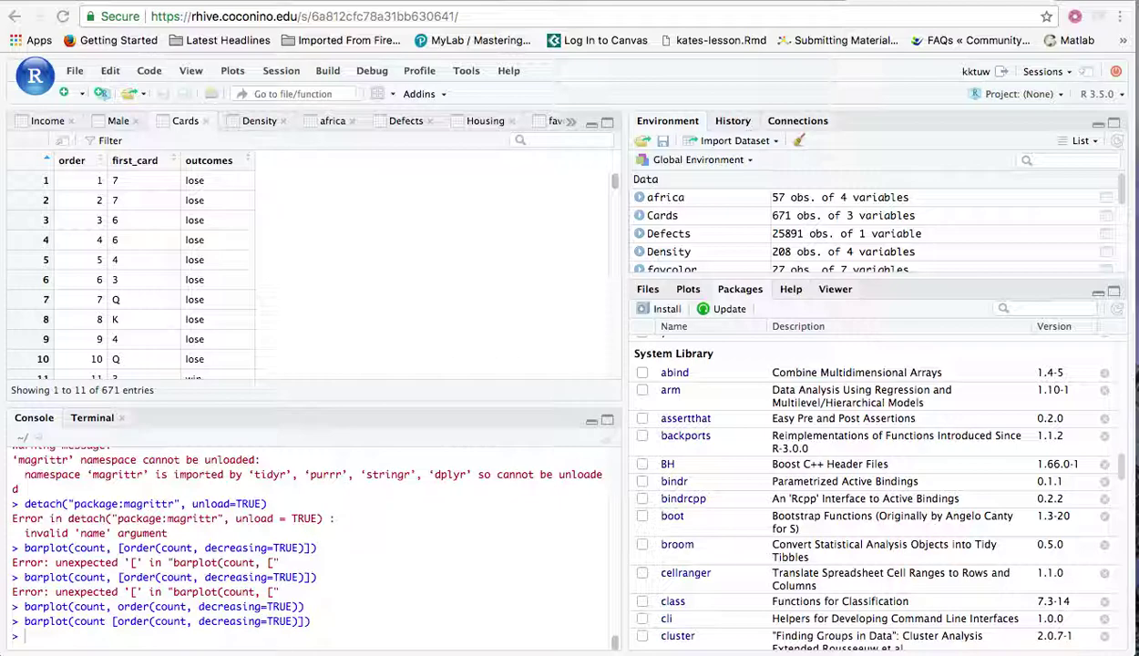
scroll(688, 237, "down", 1)
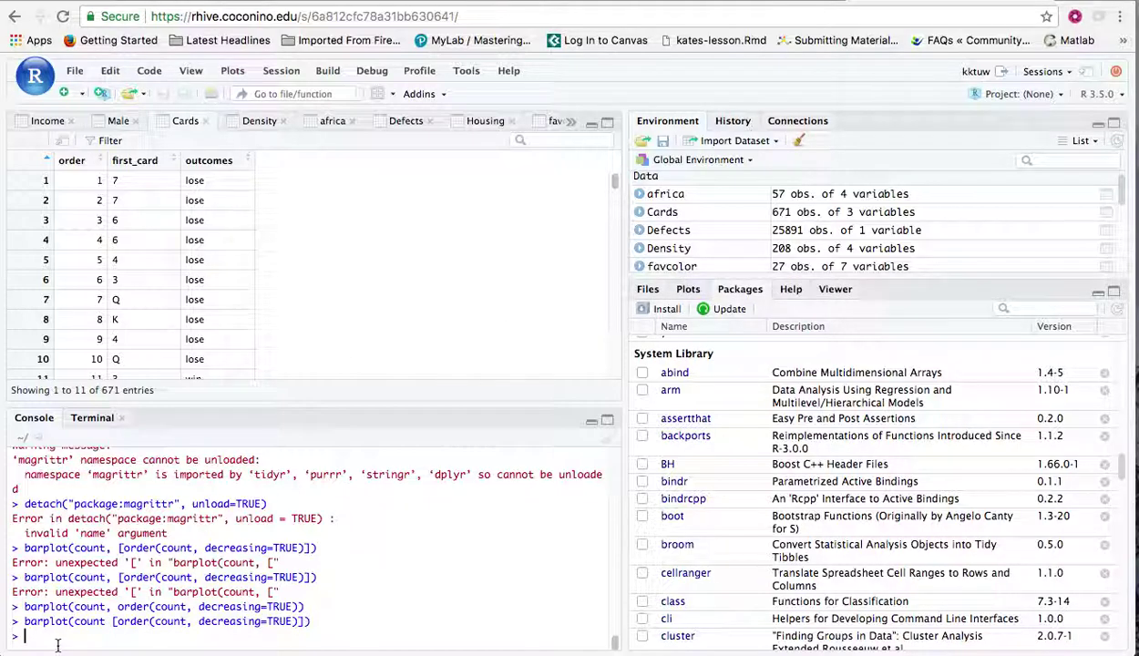
key("Up")
key("Up")
key("Up")
key("Up")
key("Up")
key("Up")
key("Up")
key("Up")
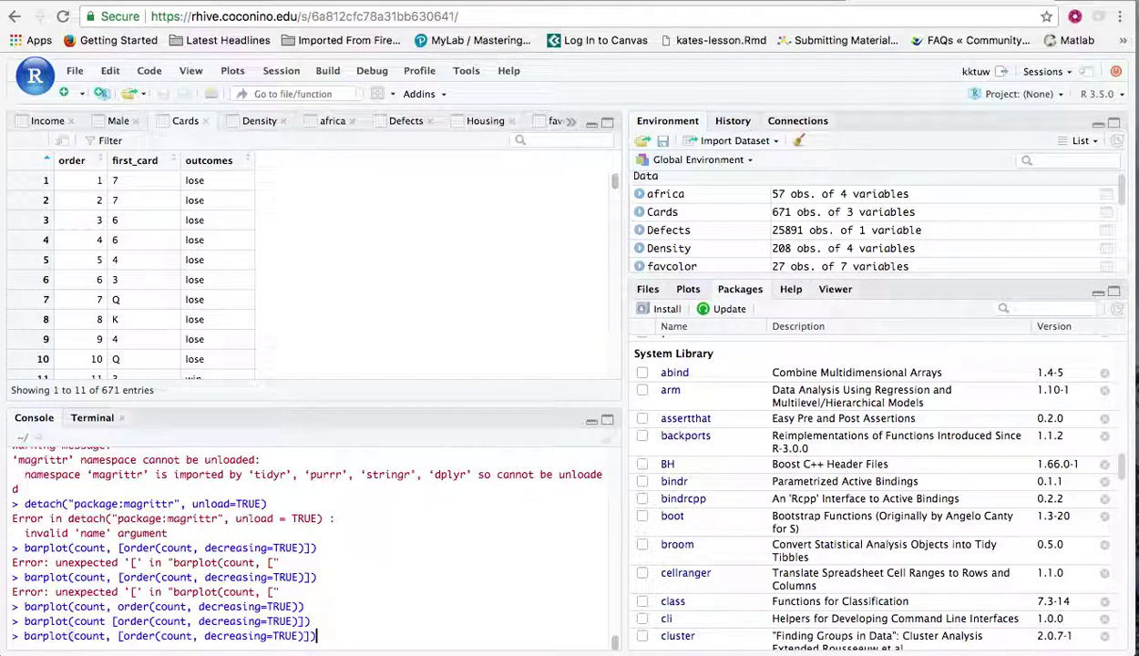
key("Up")
key("Up")
key("Up")
key("Up")
key("Up")
key("Up")
key("Up")
key("Up")
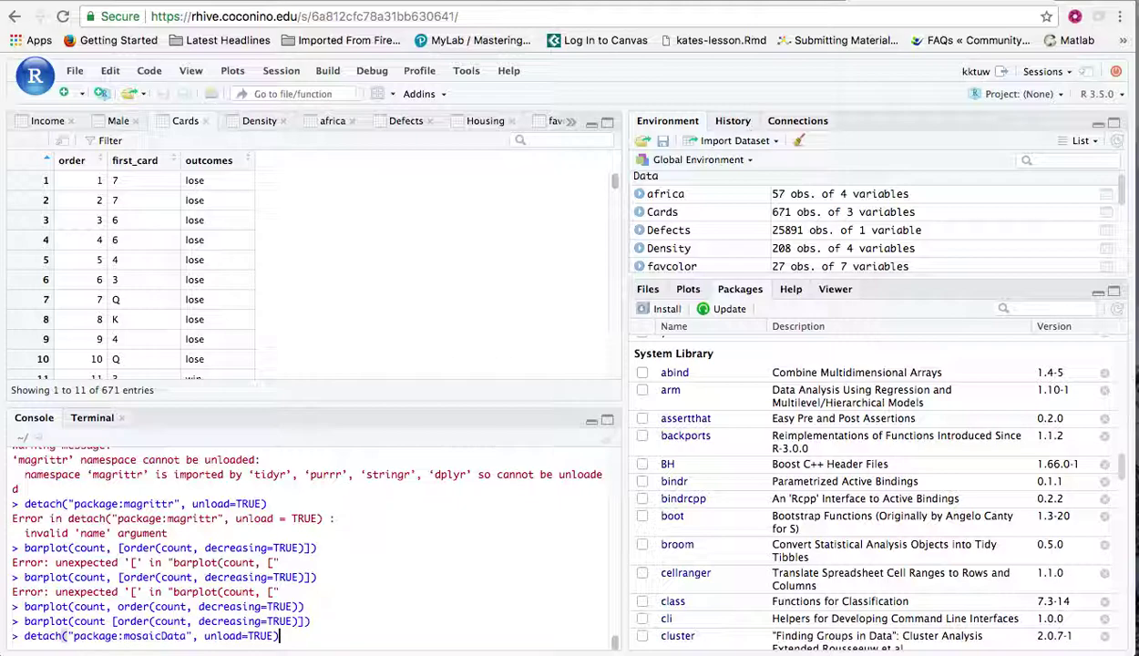
key("Up")
key("Up")
key("Up")
key("Up")
key("Up")
key("Up")
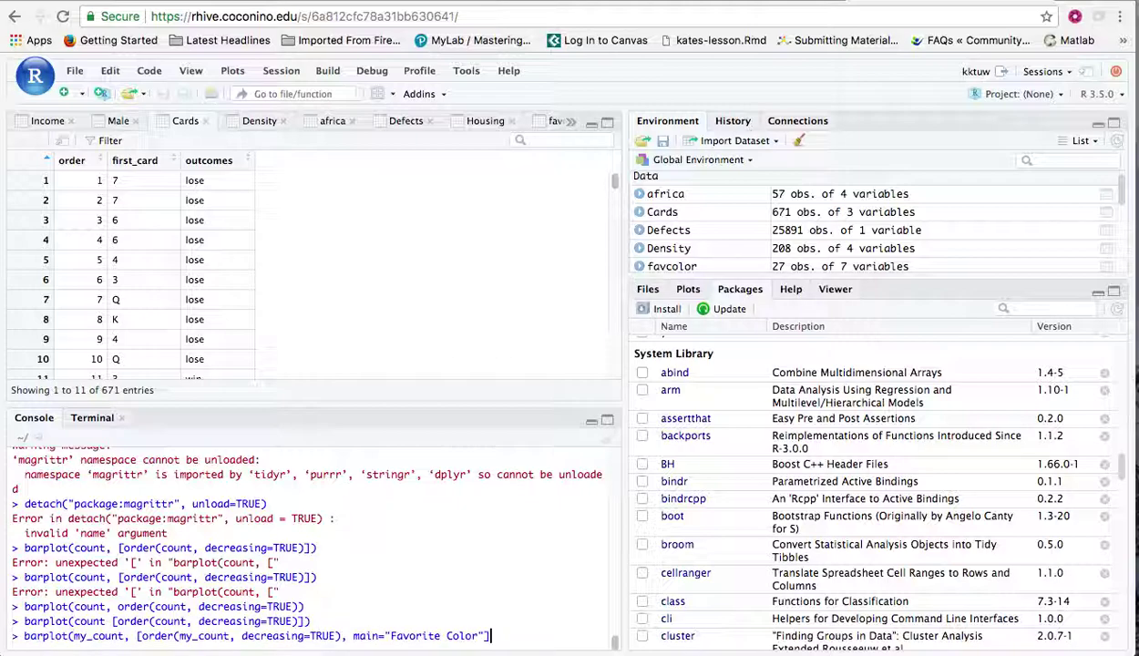
key("Up")
key("Up")
key("Up")
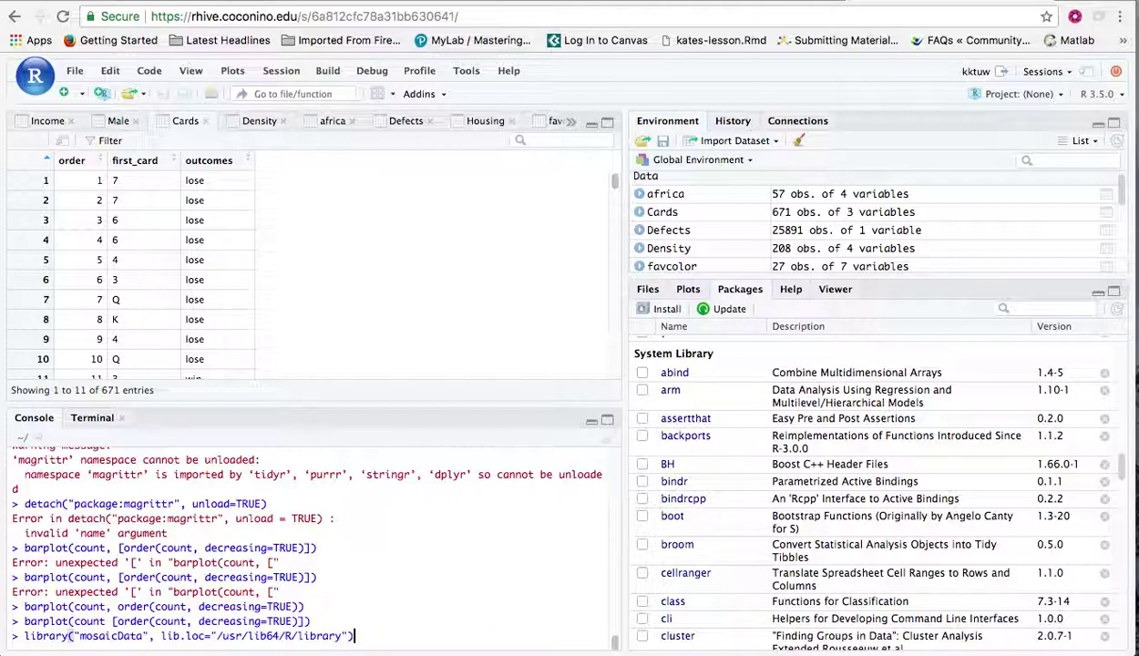
key("Up")
key("Up")
key("Up")
key("Up")
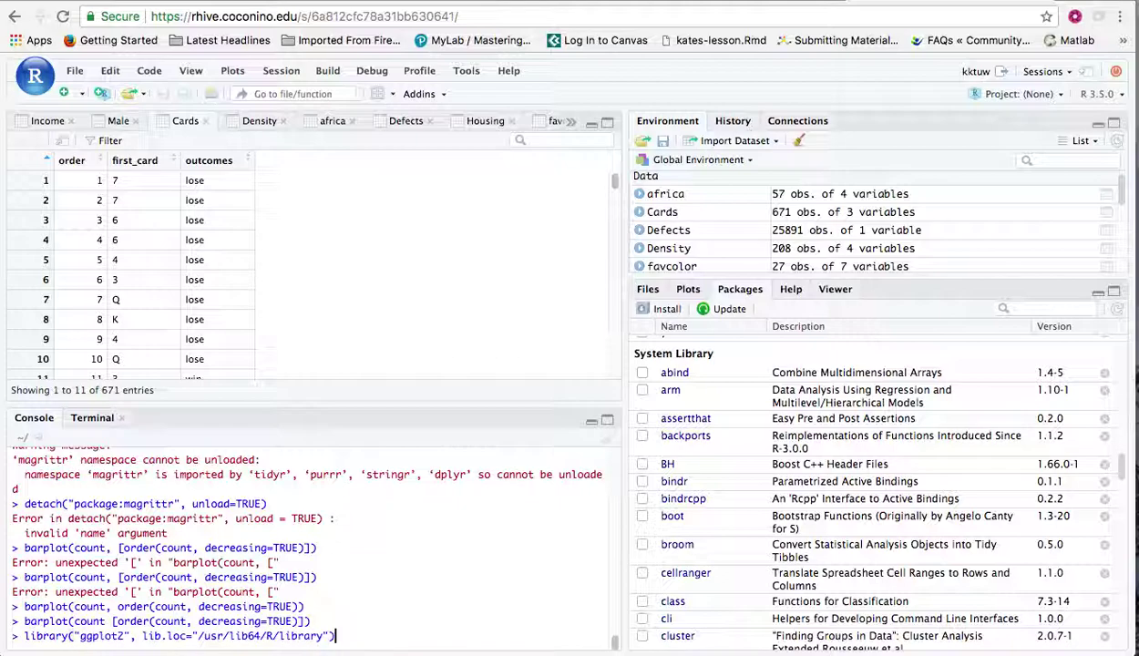
key("Up")
key("Up")
key("Up")
key("Up")
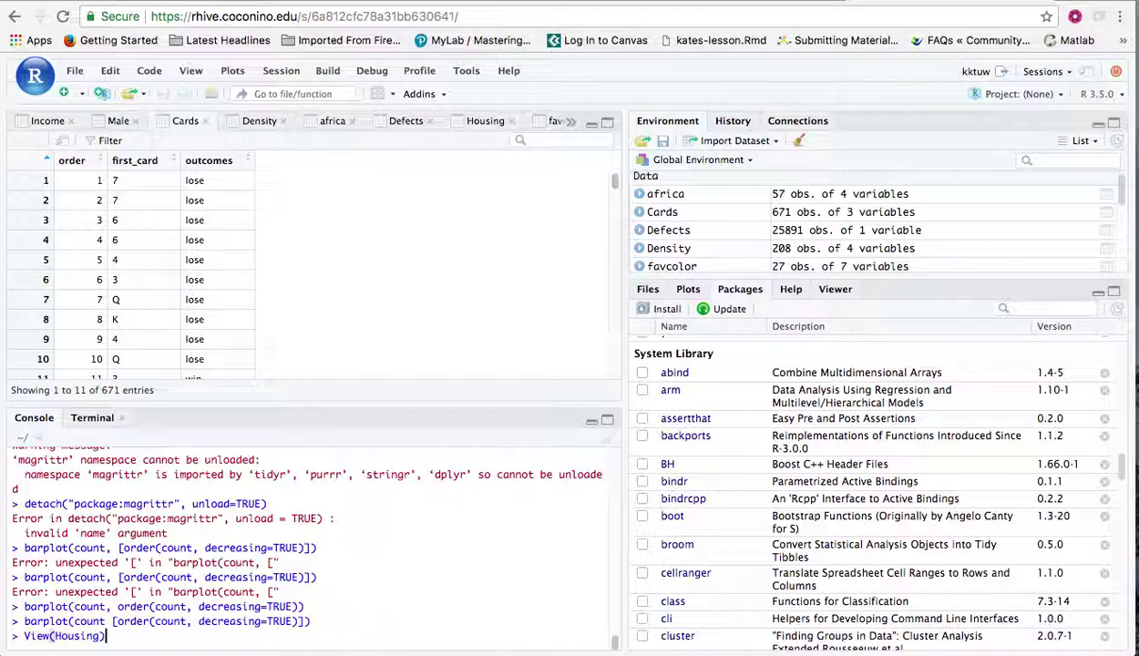
key("Up")
key("Up")
key("Up")
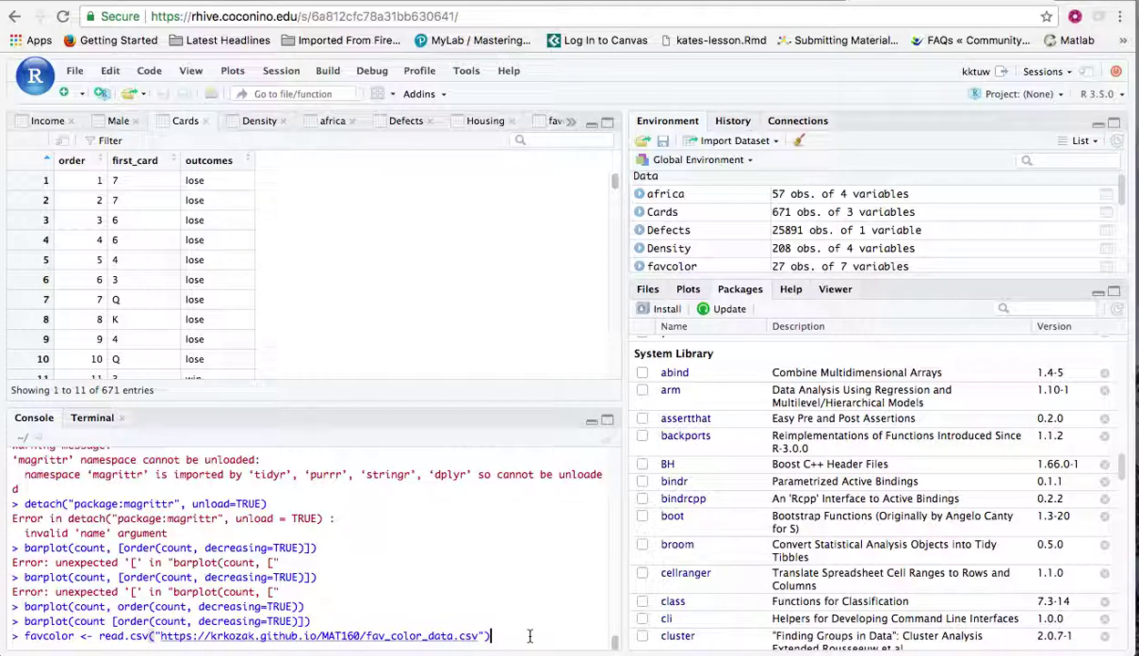
key("Return")
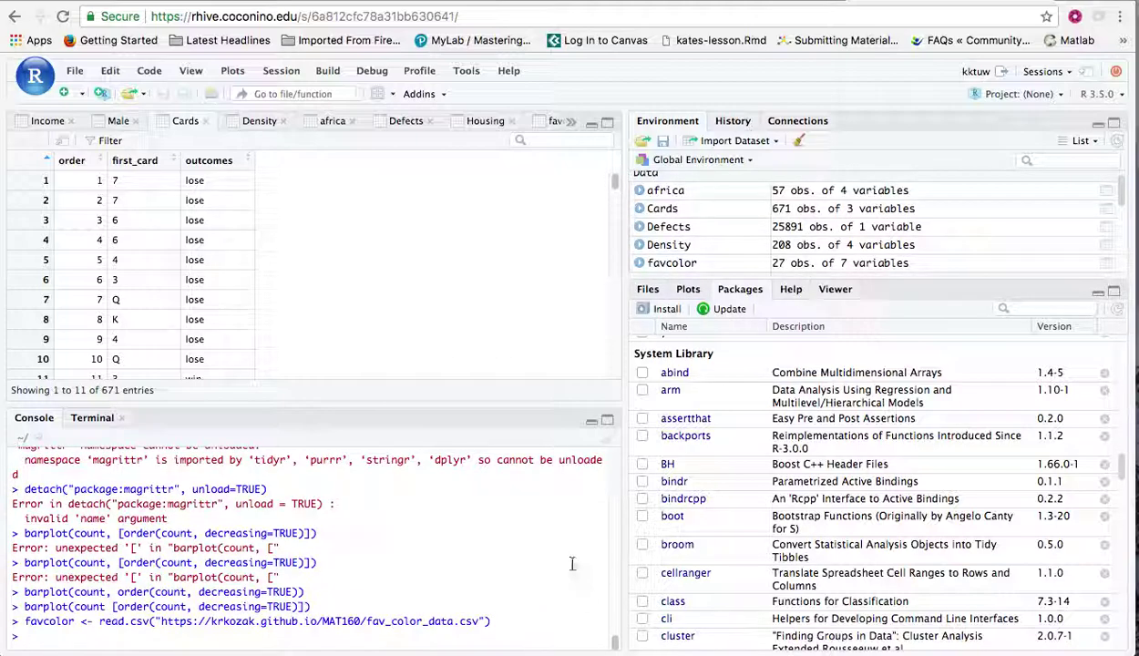
left_click(672, 263)
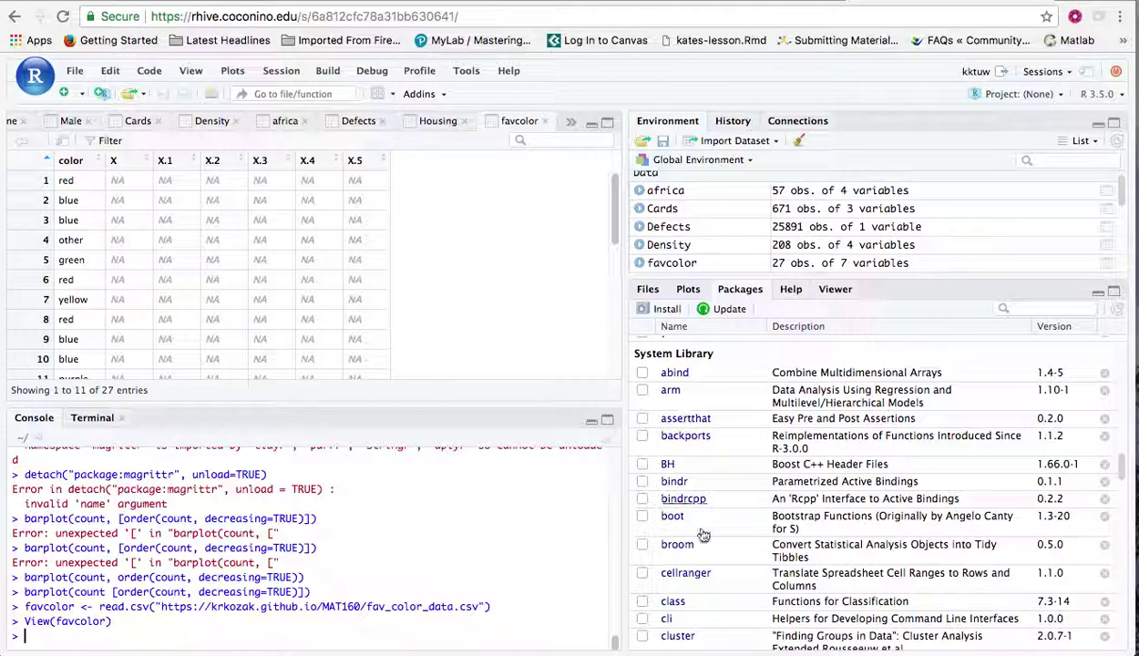
Load the ggformula and ggplot2 packages from the system library
scroll(707, 567, "down", 1)
scroll(707, 569, "down", 7)
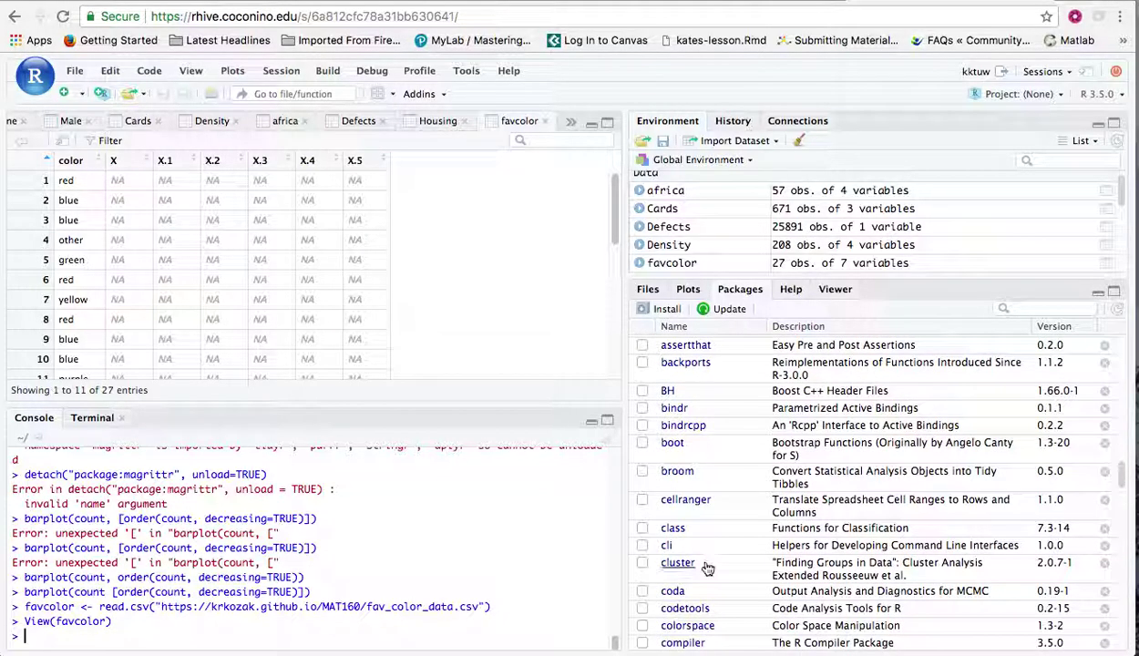
scroll(706, 567, "down", 5)
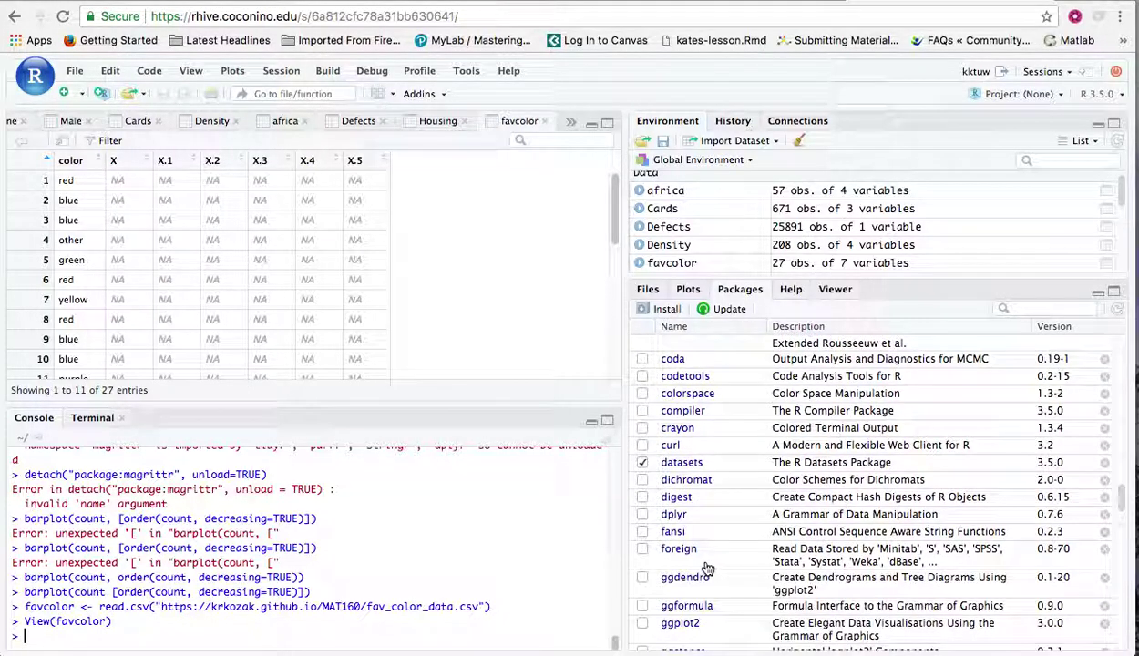
scroll(698, 564, "down", 2)
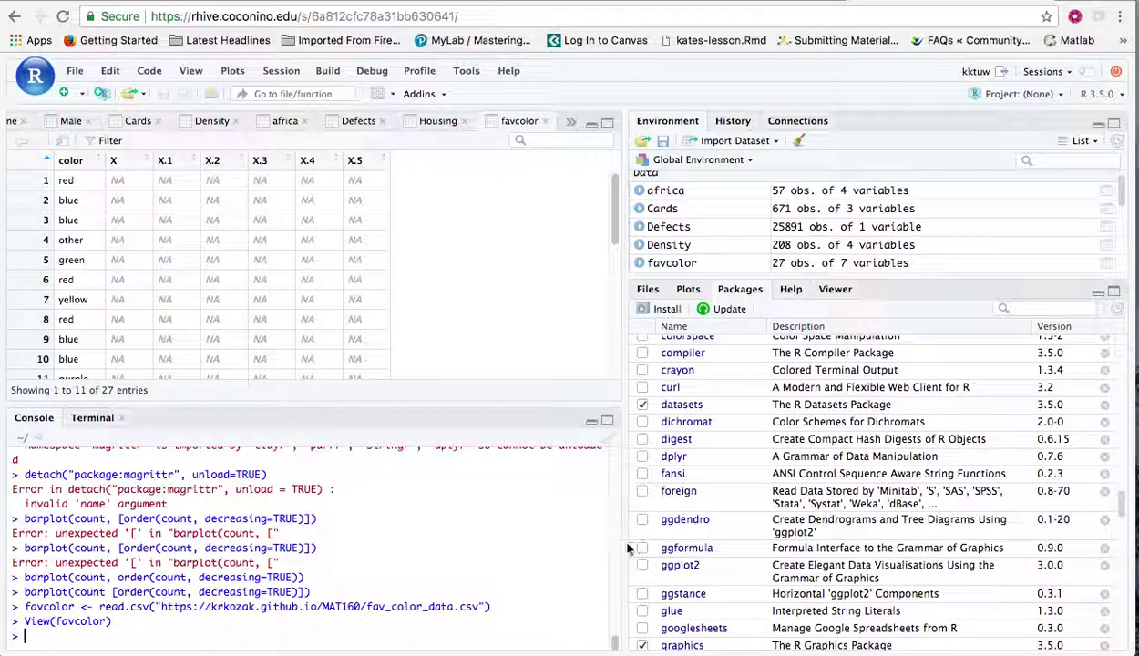
left_click(643, 547)
left_click(643, 565)
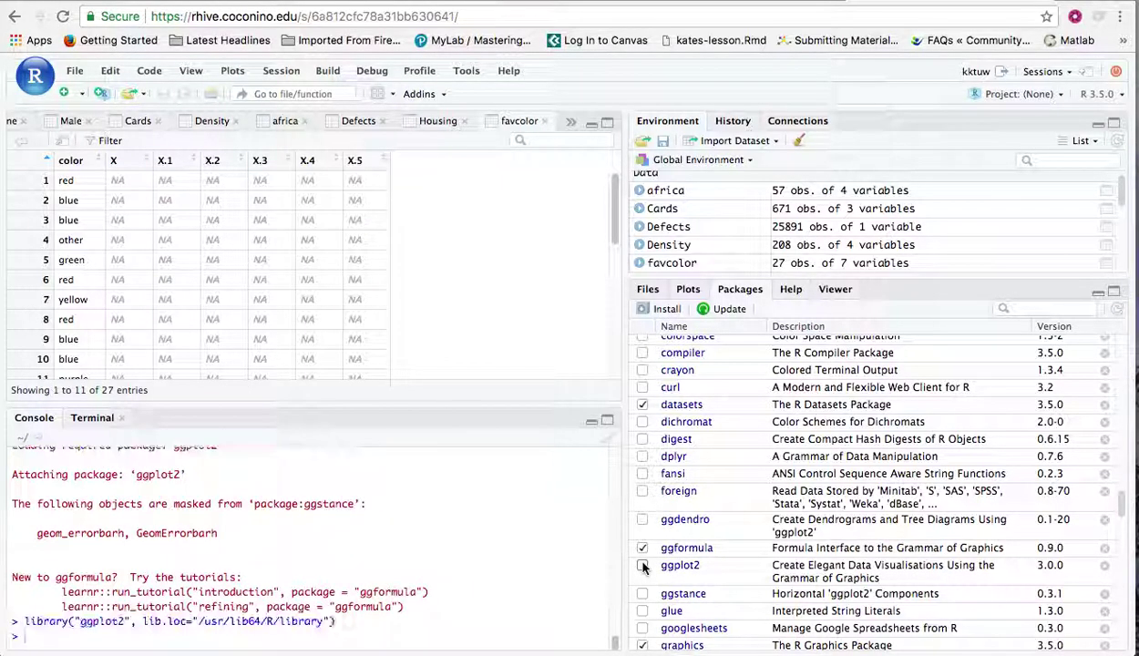
Load the magrittr package from the system library
scroll(741, 558, "down", 3)
scroll(740, 558, "down", 7)
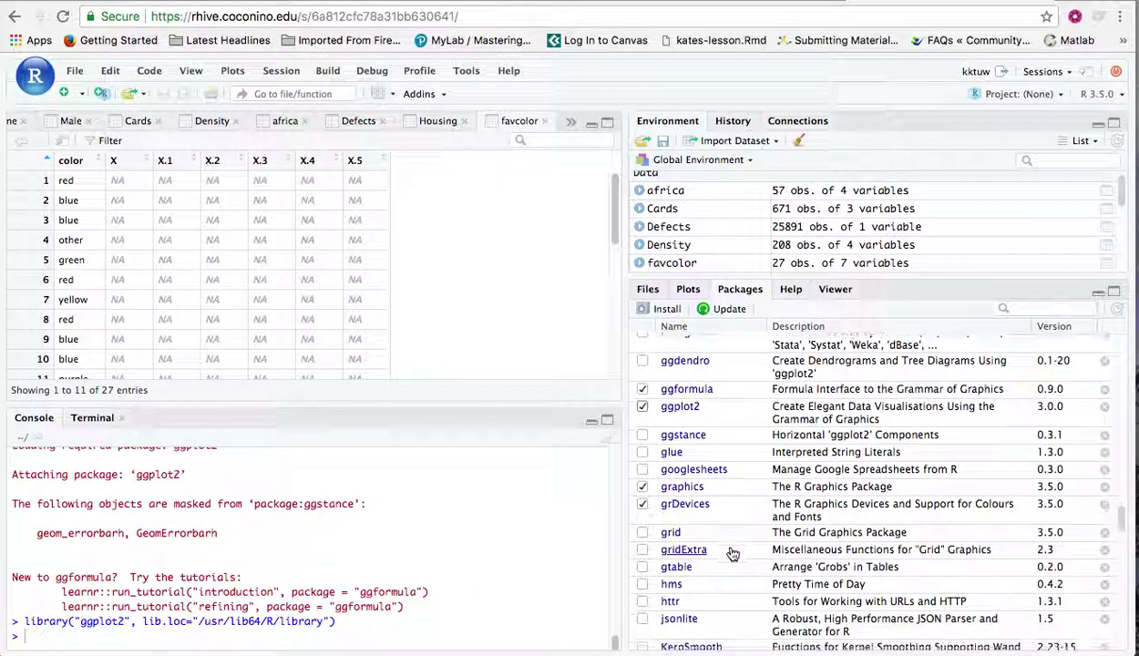
scroll(729, 554, "down", 2)
scroll(653, 520, "down", 2)
left_click(642, 592)
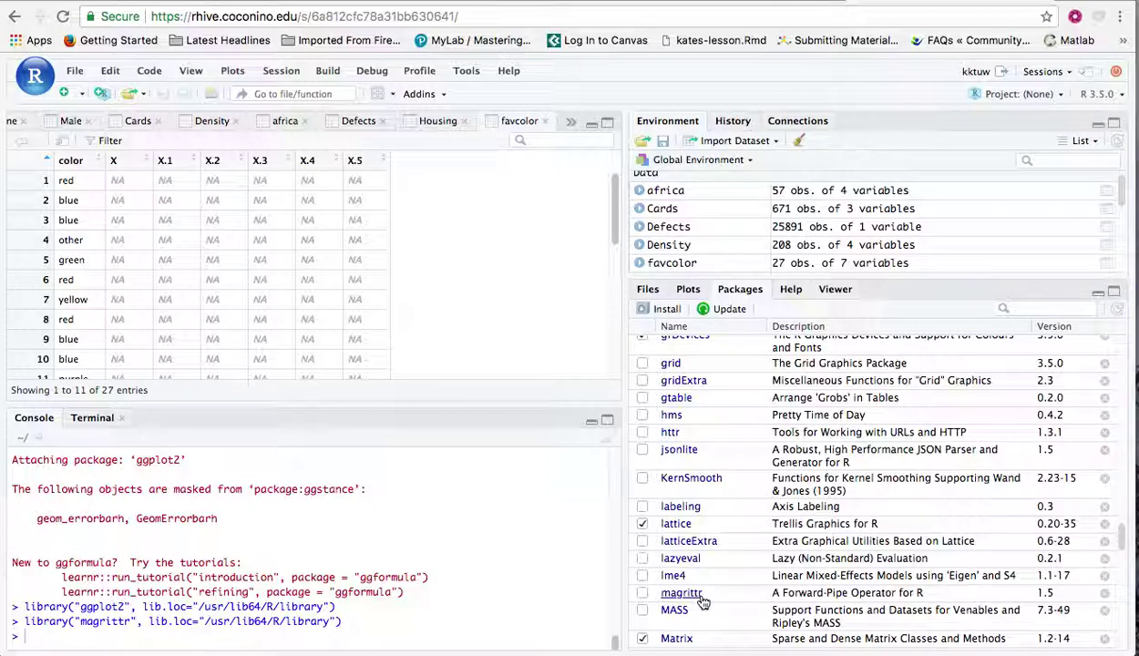
scroll(703, 601, "down", 3)
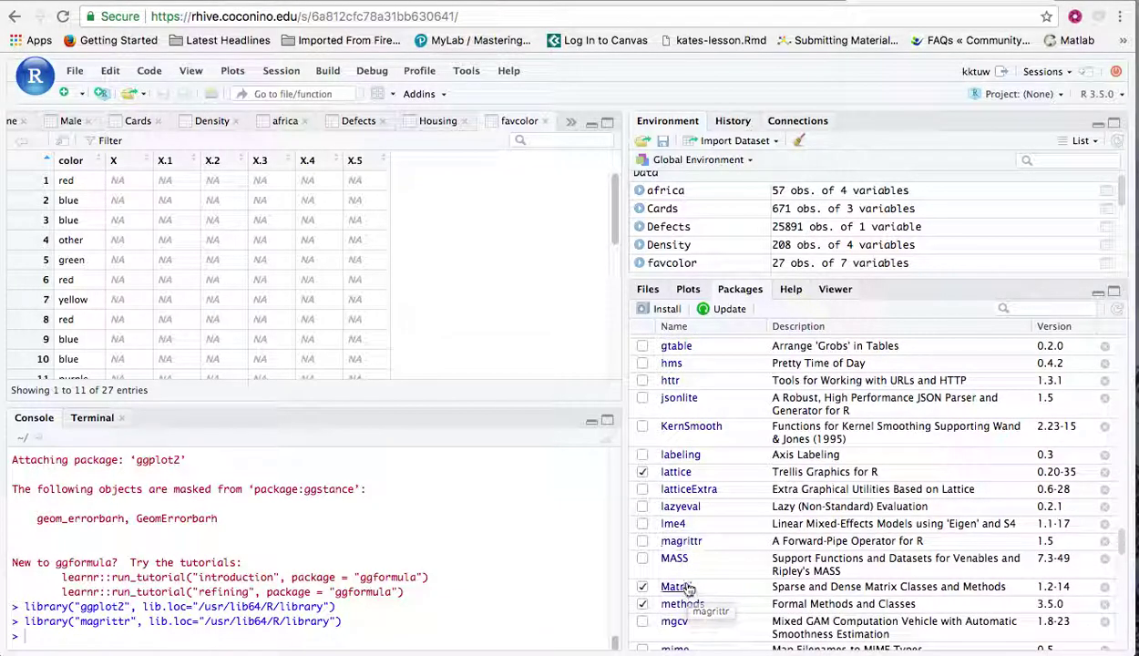
left_click(643, 542)
Load the mosaic, mosaicCore and mosaicData packages from the system library
scroll(643, 560, "down", 6)
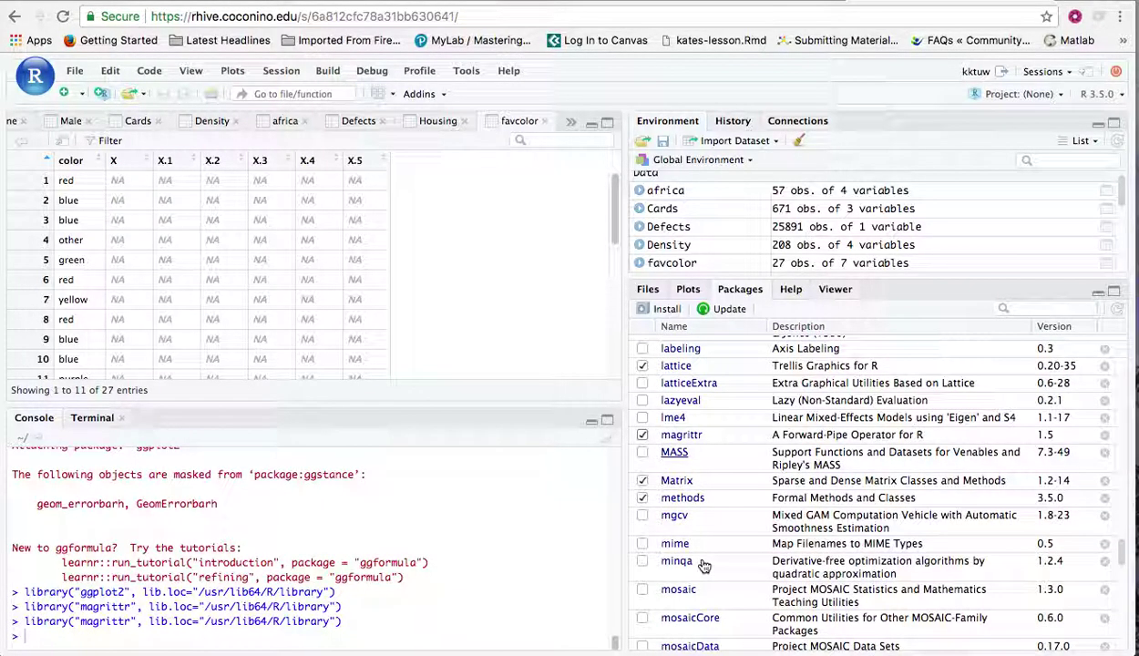
left_click(642, 585)
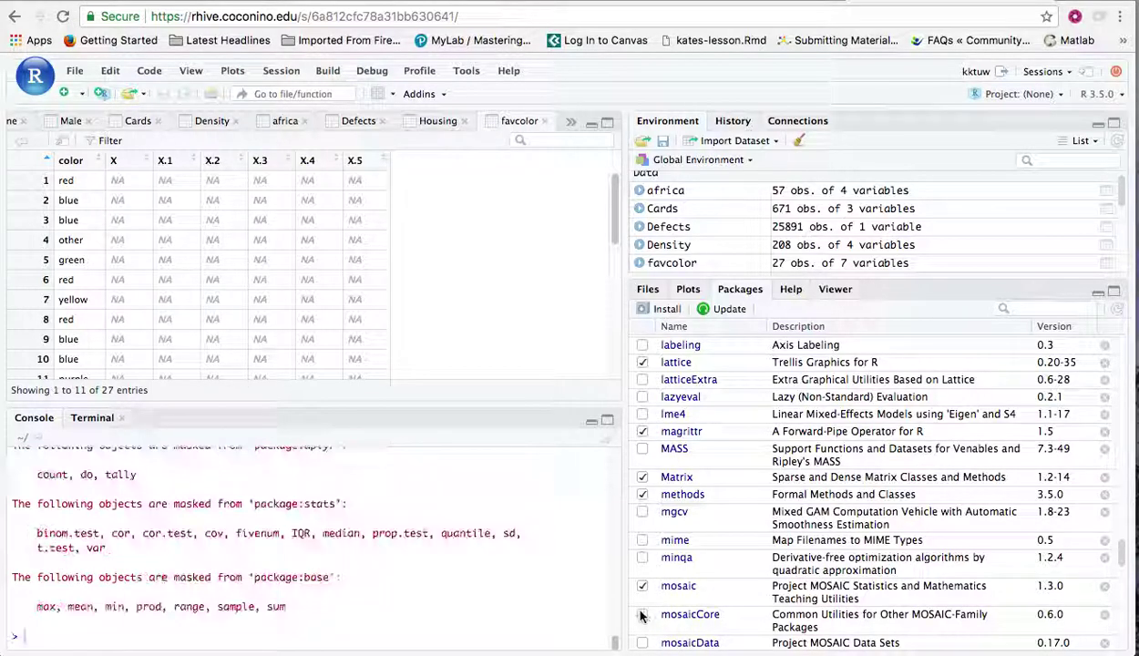
scroll(720, 619, "down", 5)
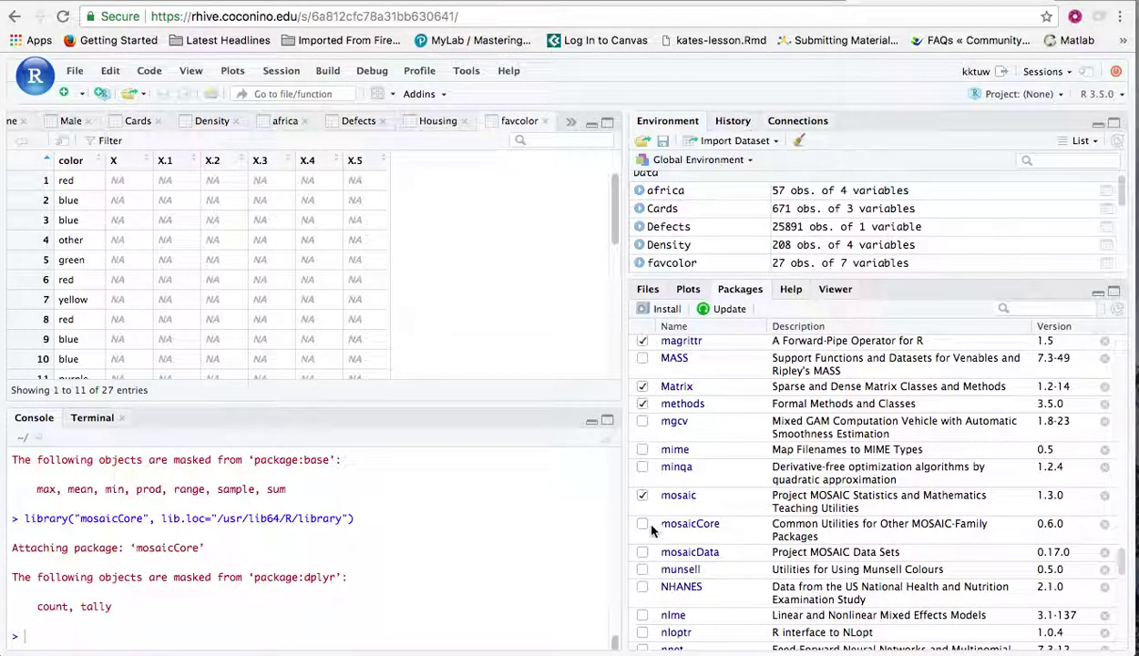
left_click(643, 526)
left_click(643, 552)
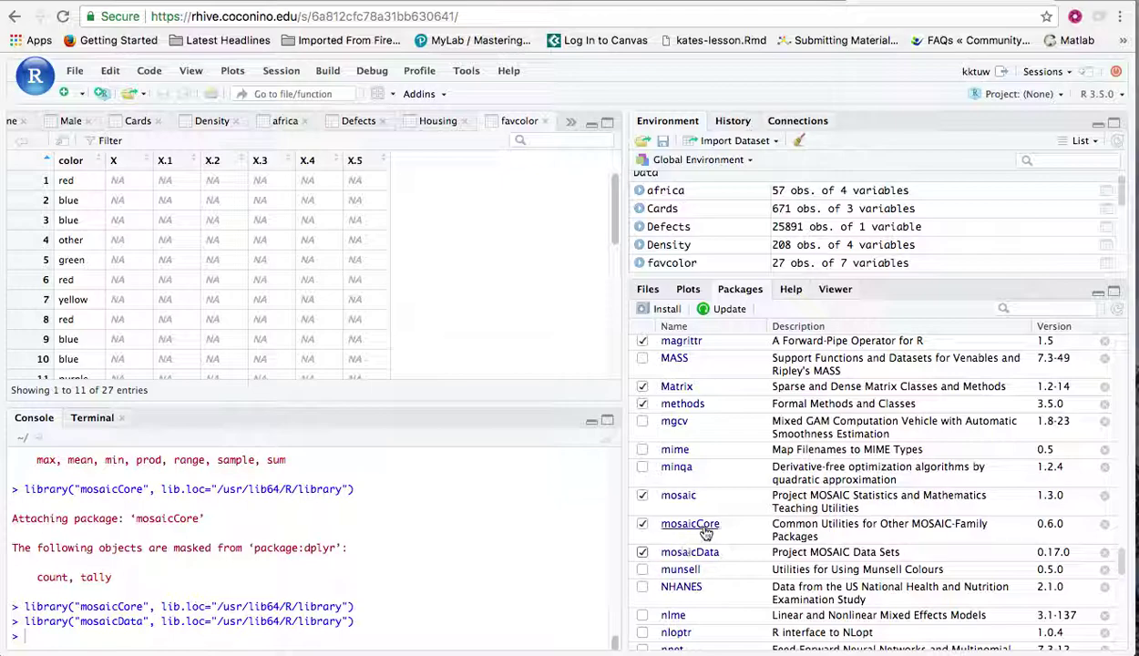
scroll(706, 533, "up", 5)
scroll(707, 533, "up", 20)
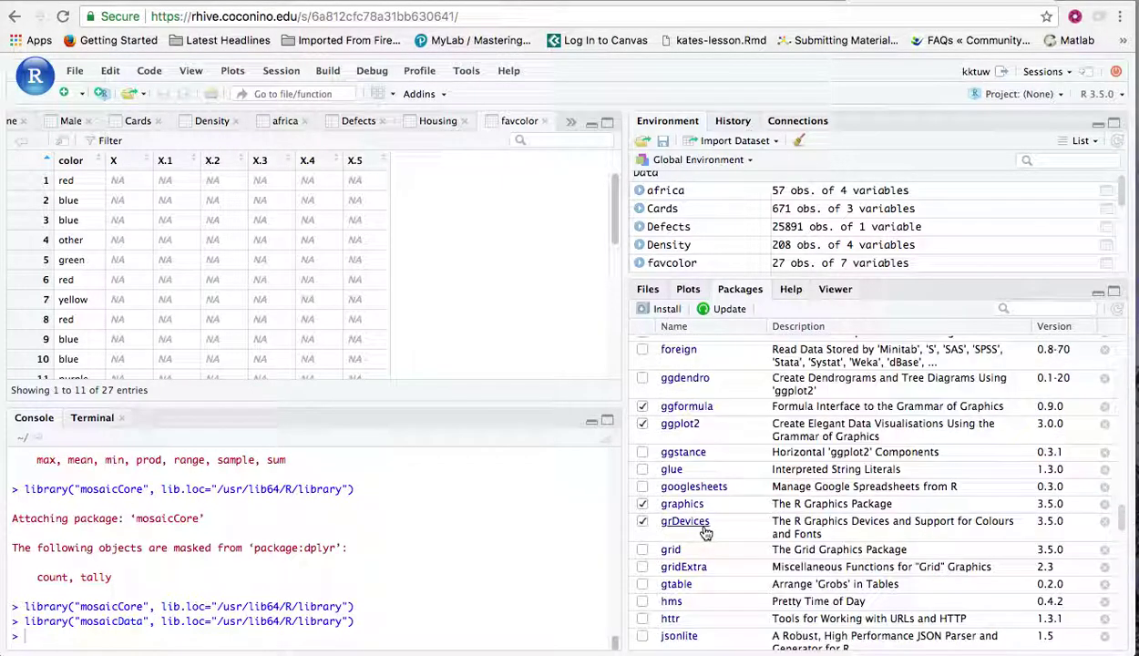
scroll(706, 533, "up", 1)
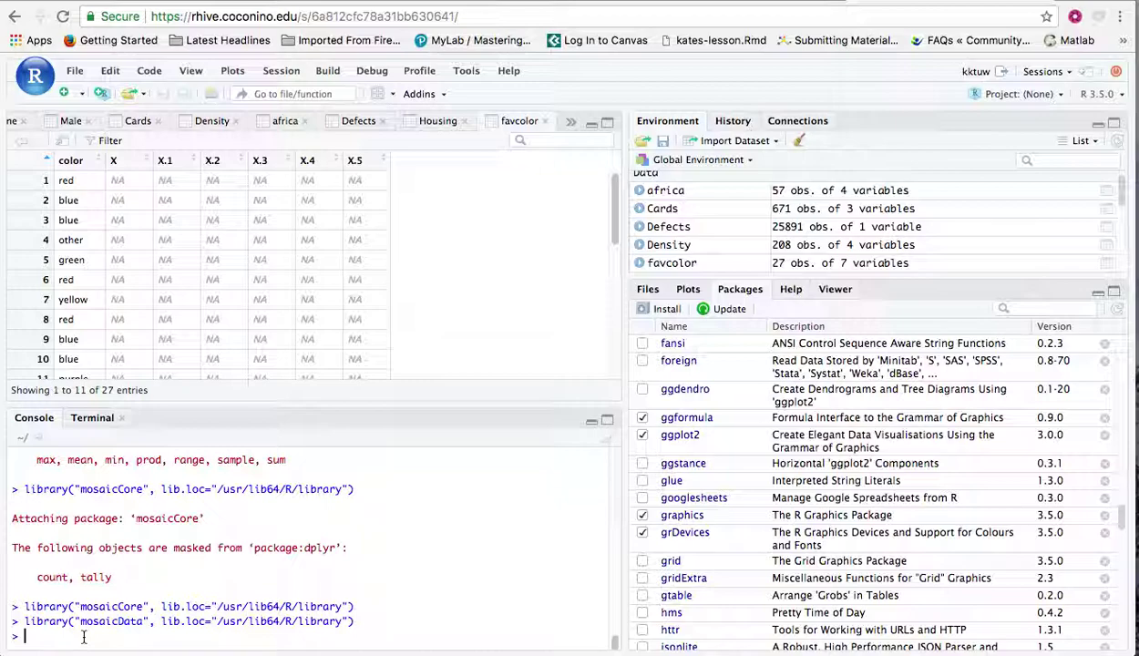
Plot a bar chart of the favorite colors by piping favcolor%>% into gf_bar(~color)
type("favco")
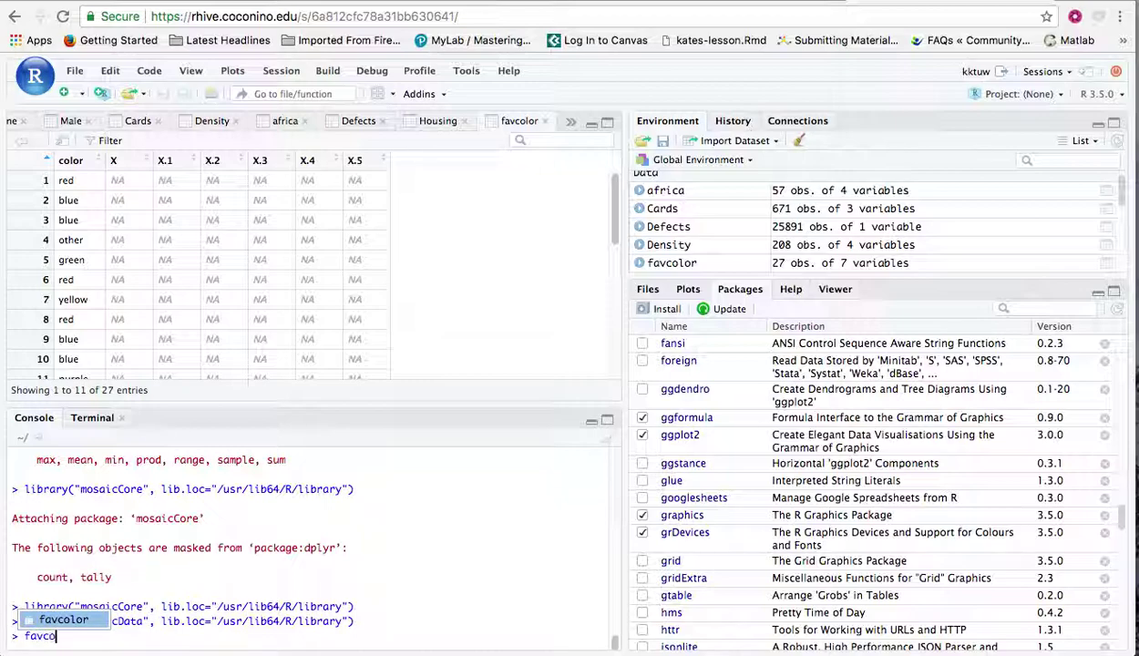
type("lor%>%")
key("Return")
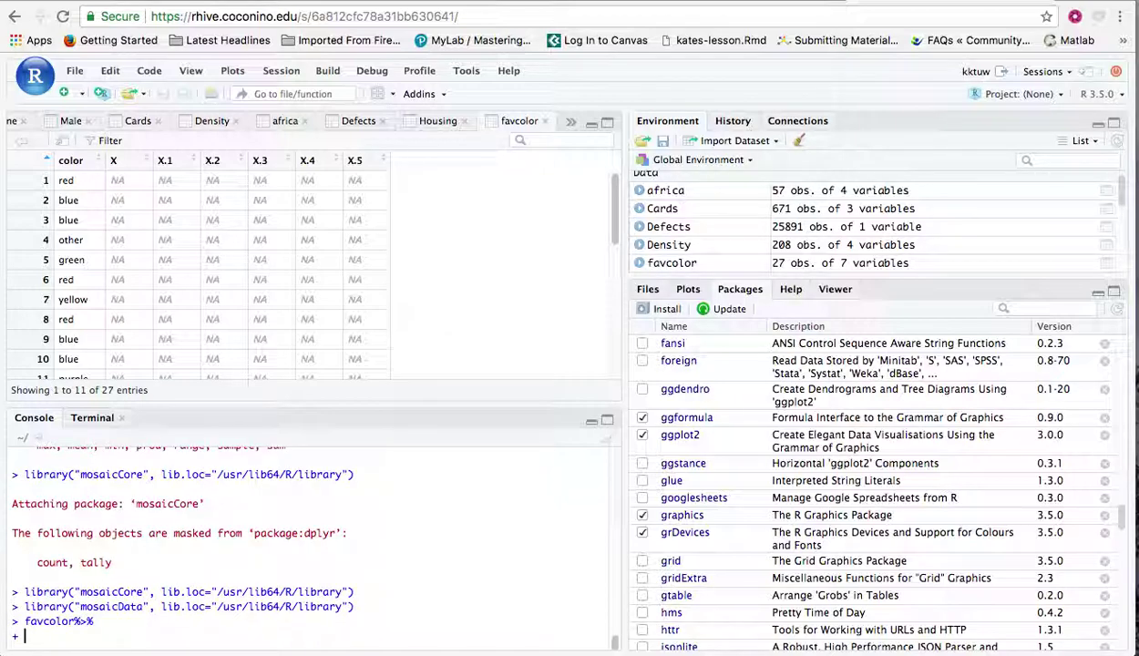
type("gf_bar(~color")
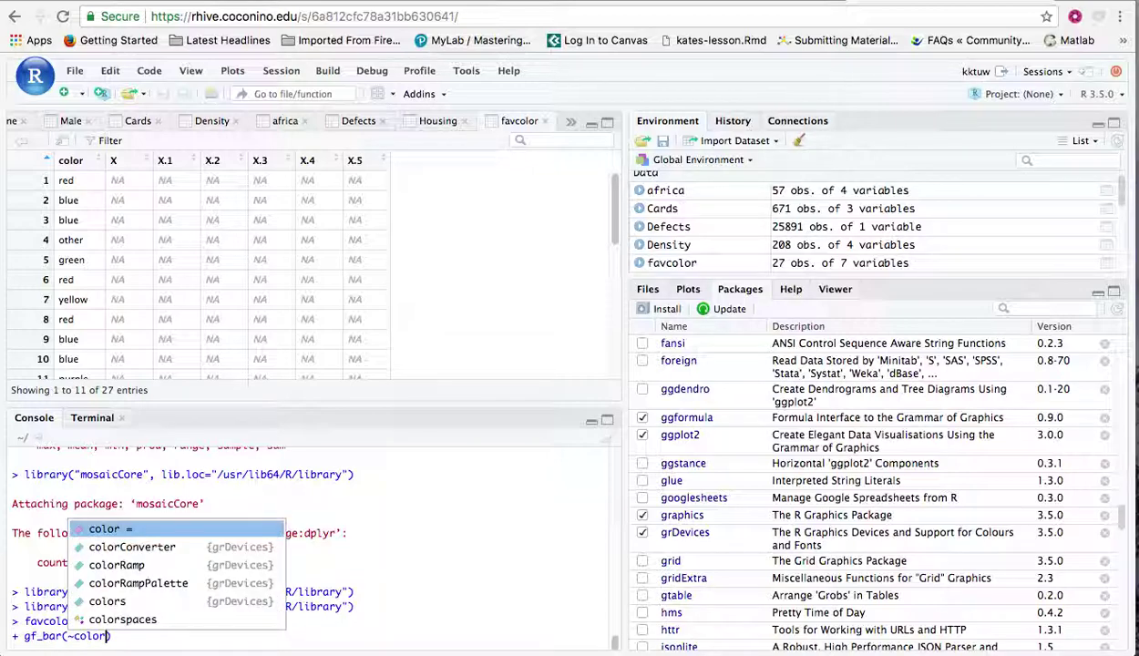
key("Escape")
key("Return")
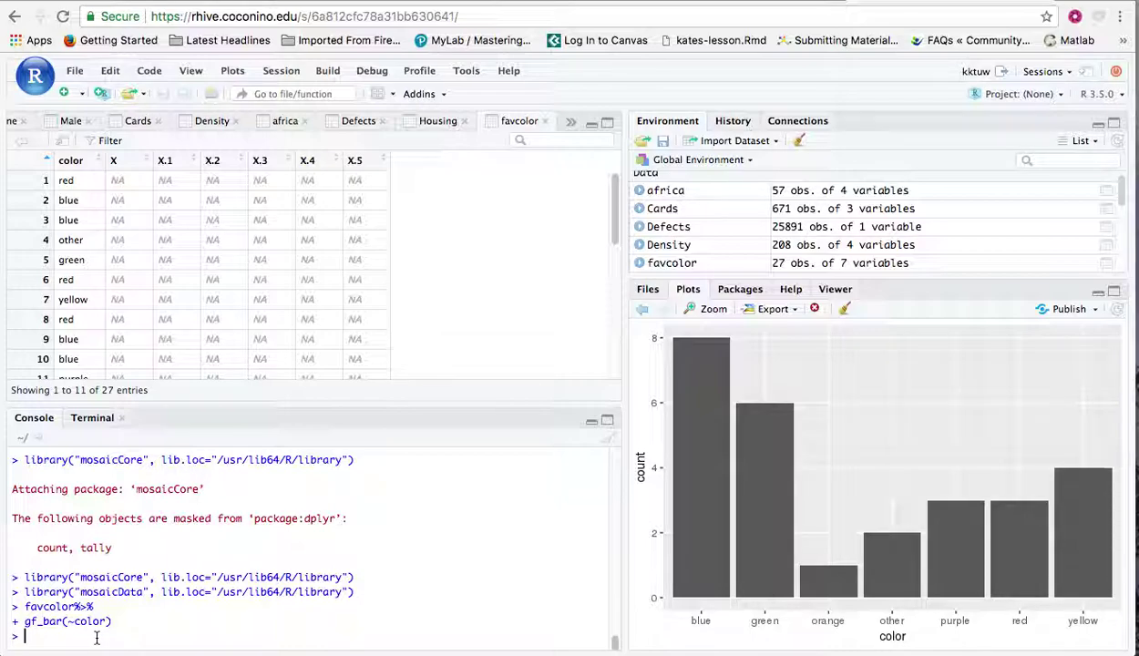
Store a frequency table of the colors in count with count<-table(favcolor$color)
type("ount")
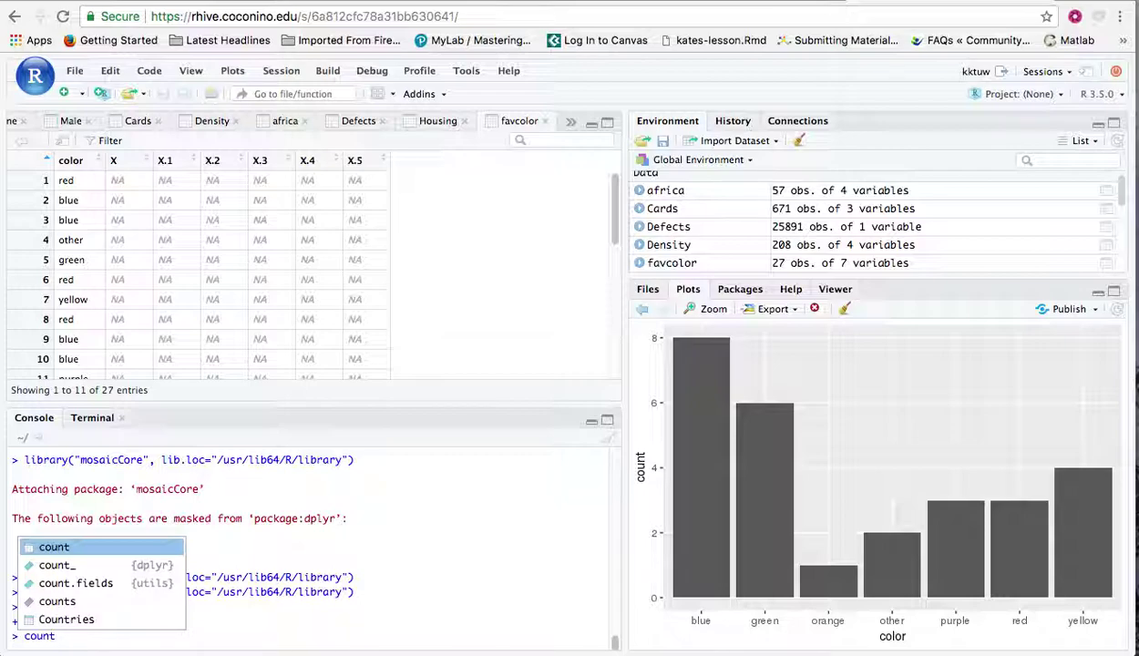
key("Escape")
type("<-")
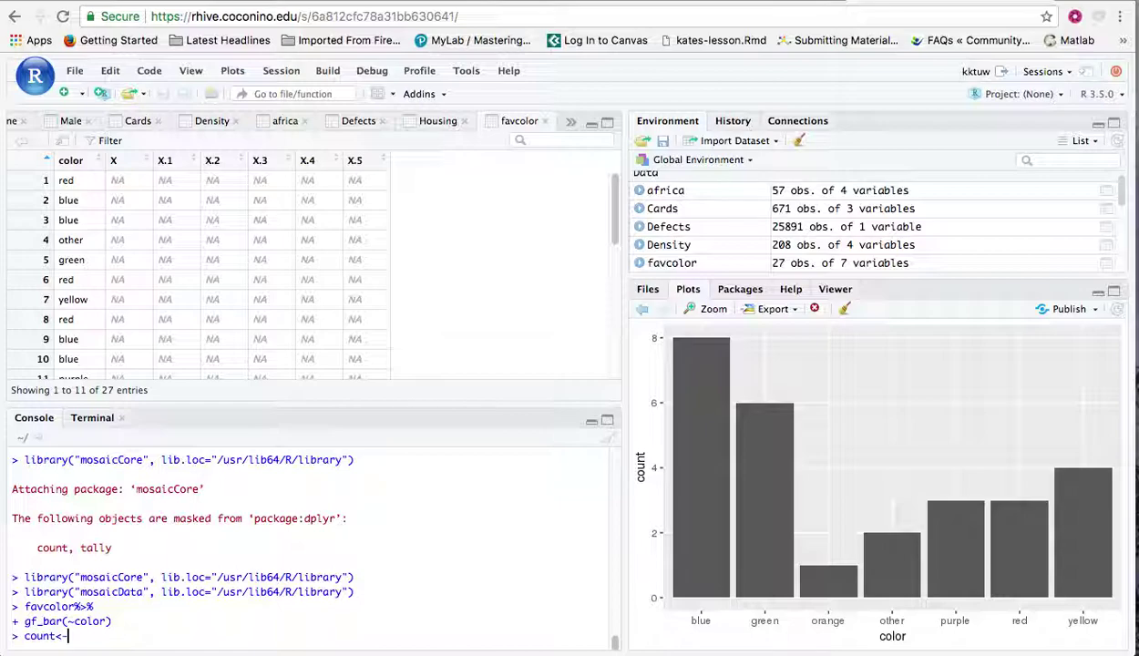
type("table(favcol")
key("Tab")
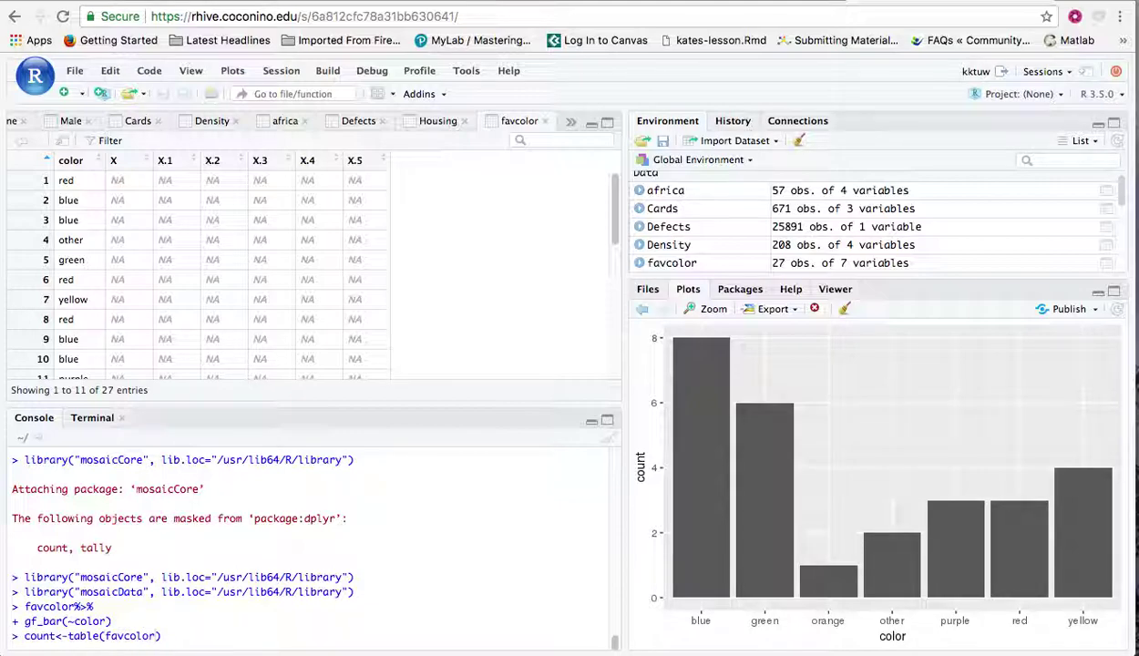
type("$")
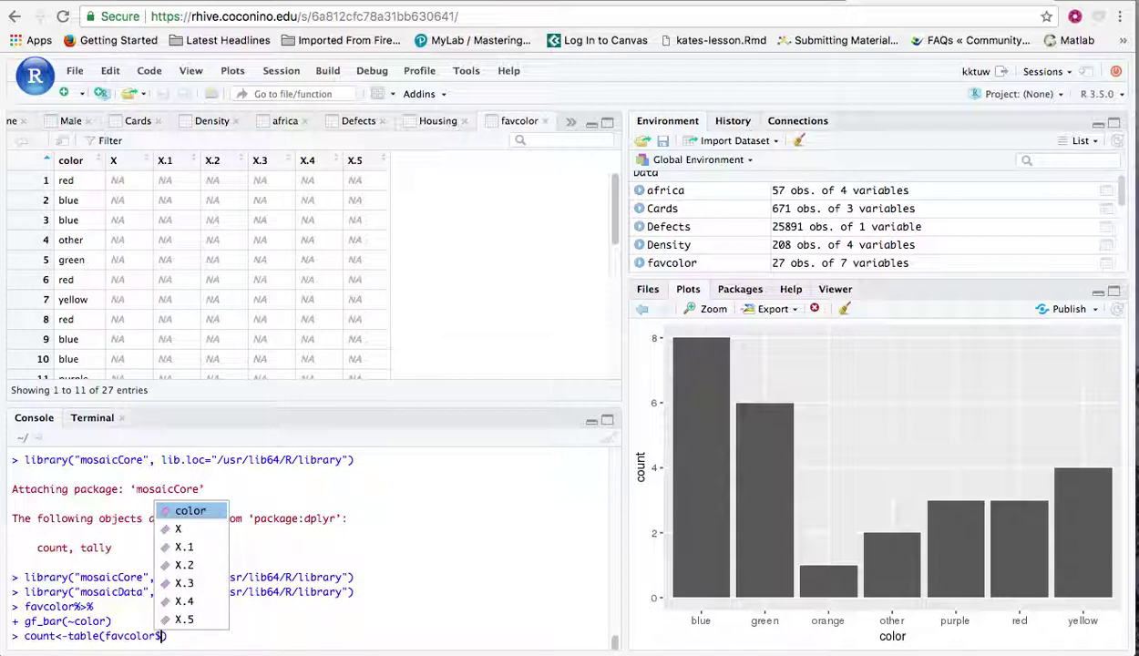
type("c")
key("Tab")
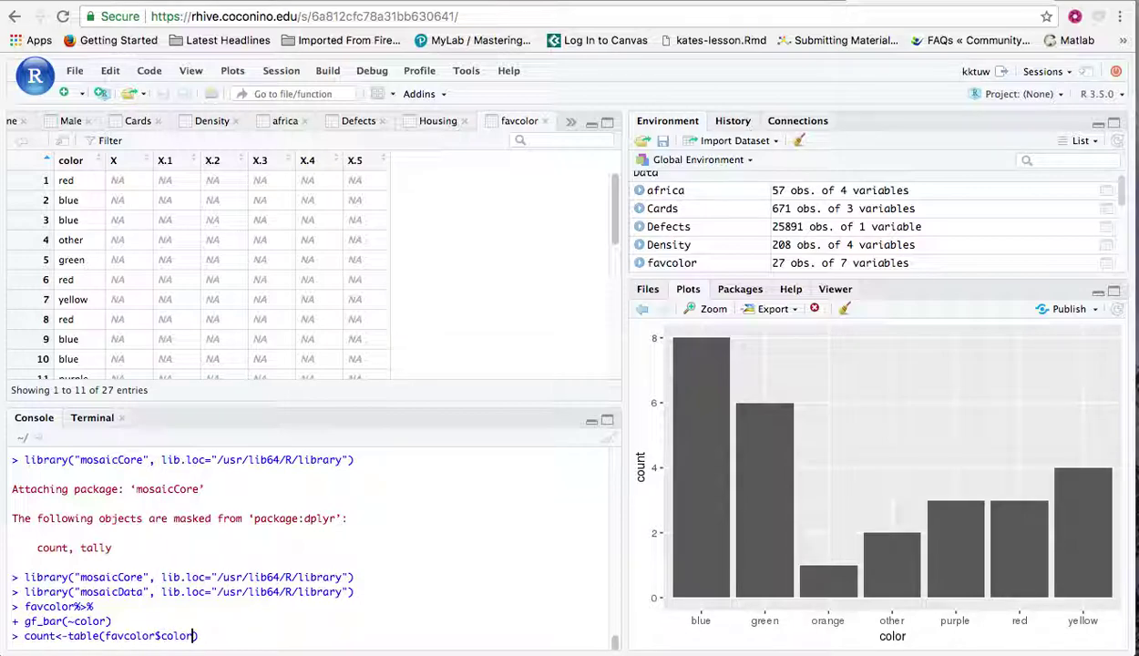
key("Return")
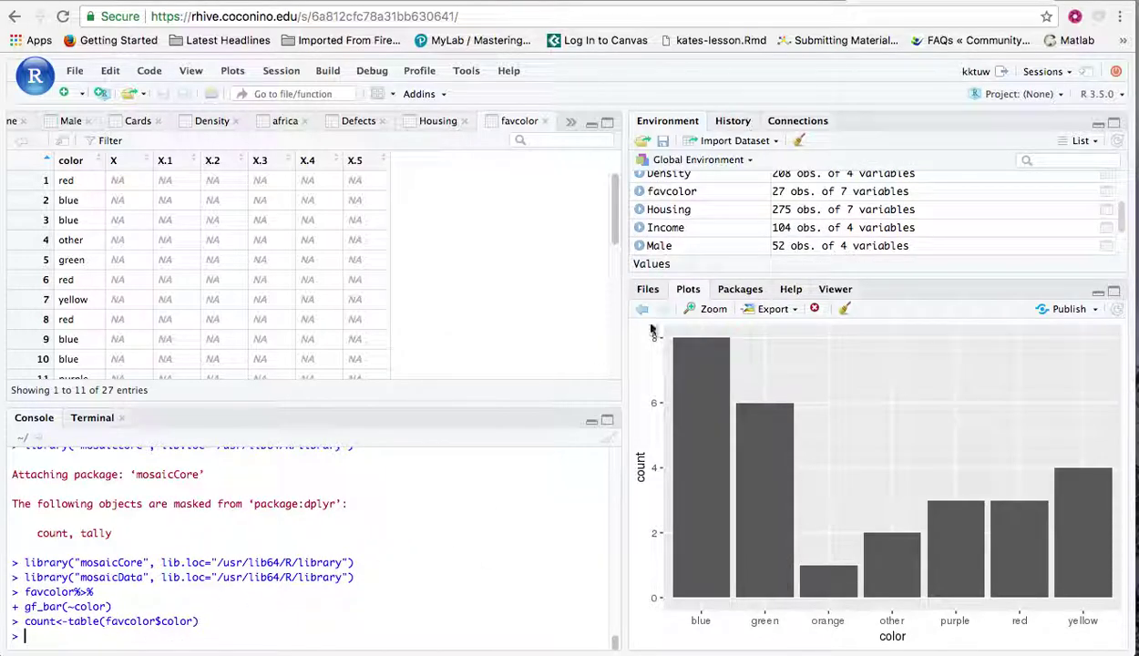
Check the stored count table among the environment values and print it in the console
scroll(707, 255, "down", 2)
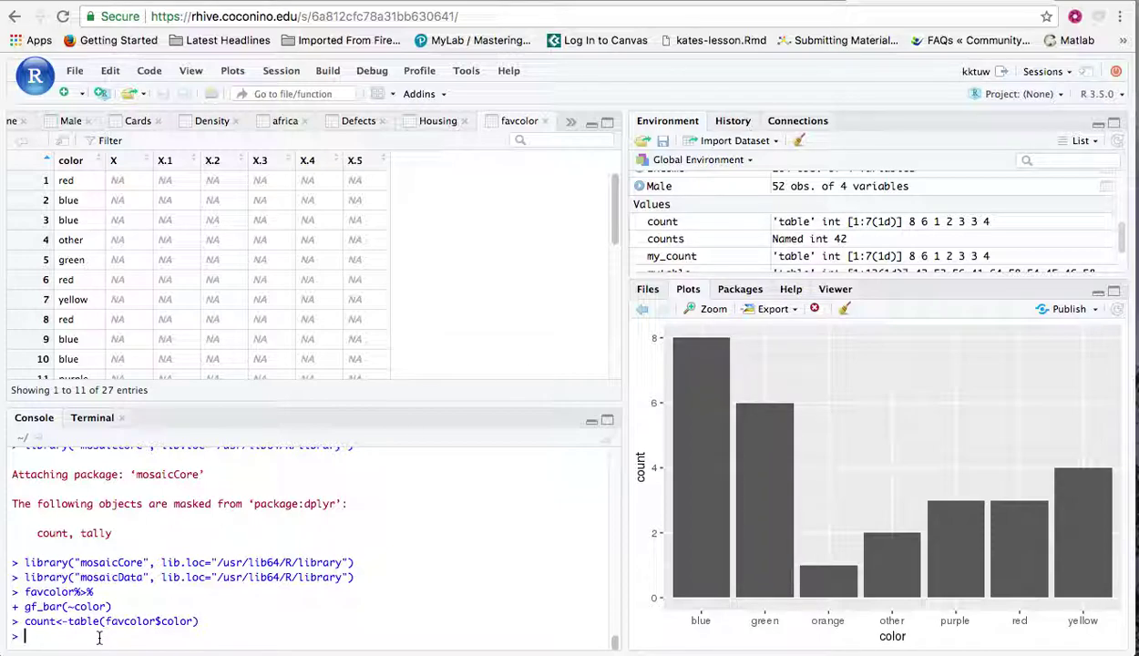
type("ount")
key("Return")
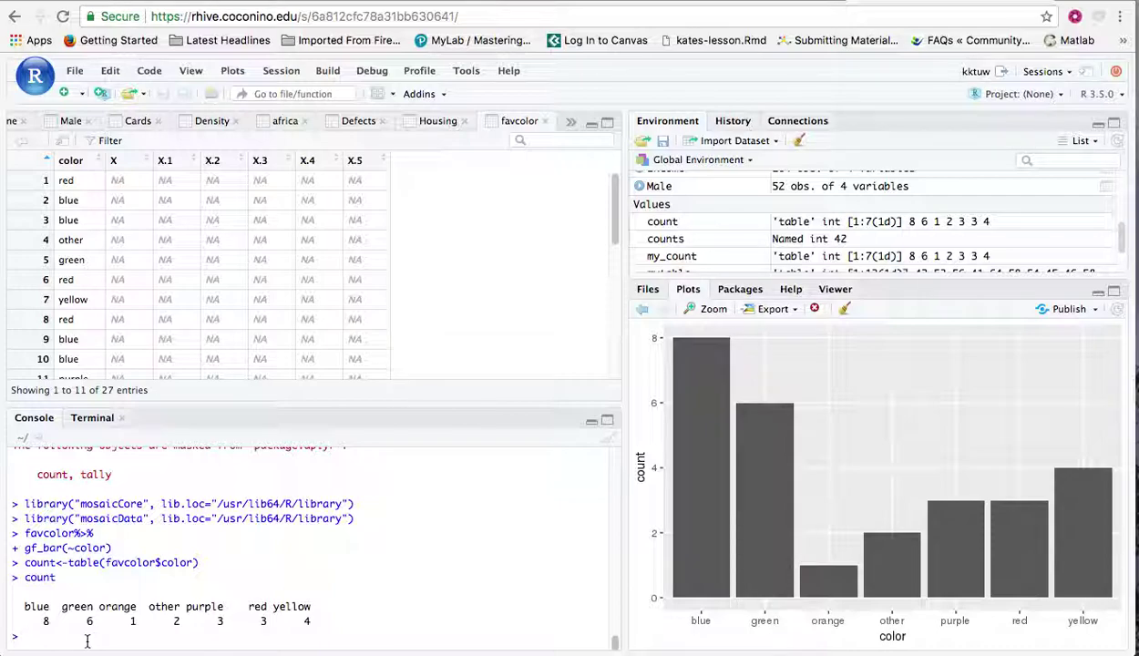
Enter a barplot call in the console that indexes the count table by its order: barplot(count [order(count)])
type("bar")
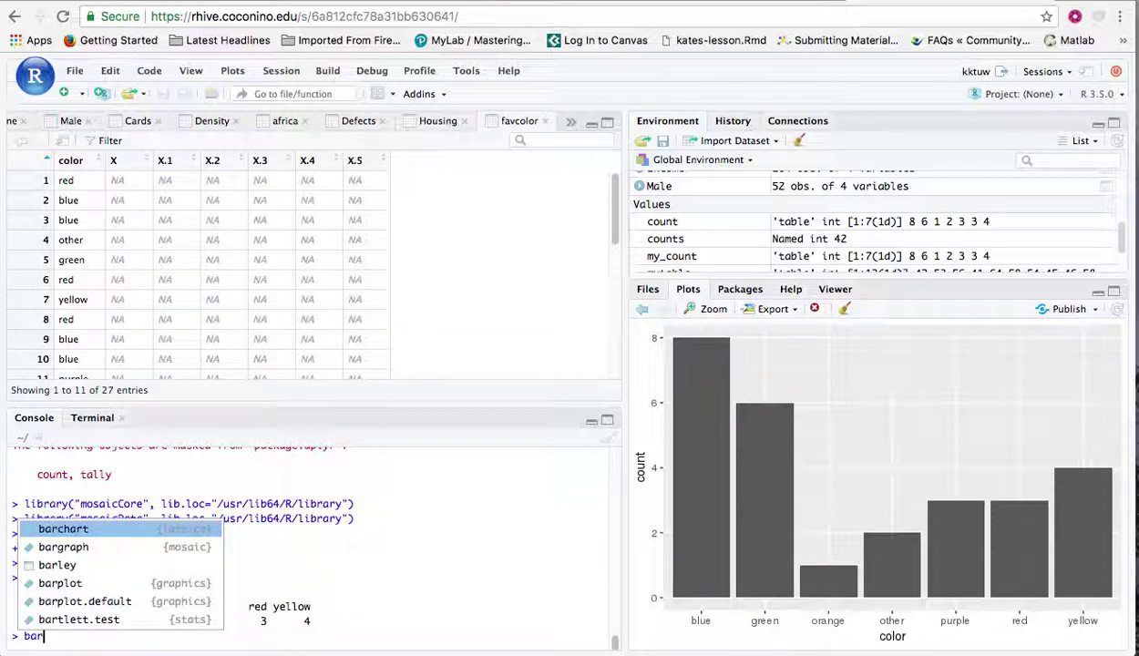
type("_")
type("p")
key("BackSpace")
key("BackSpace")
type("p")
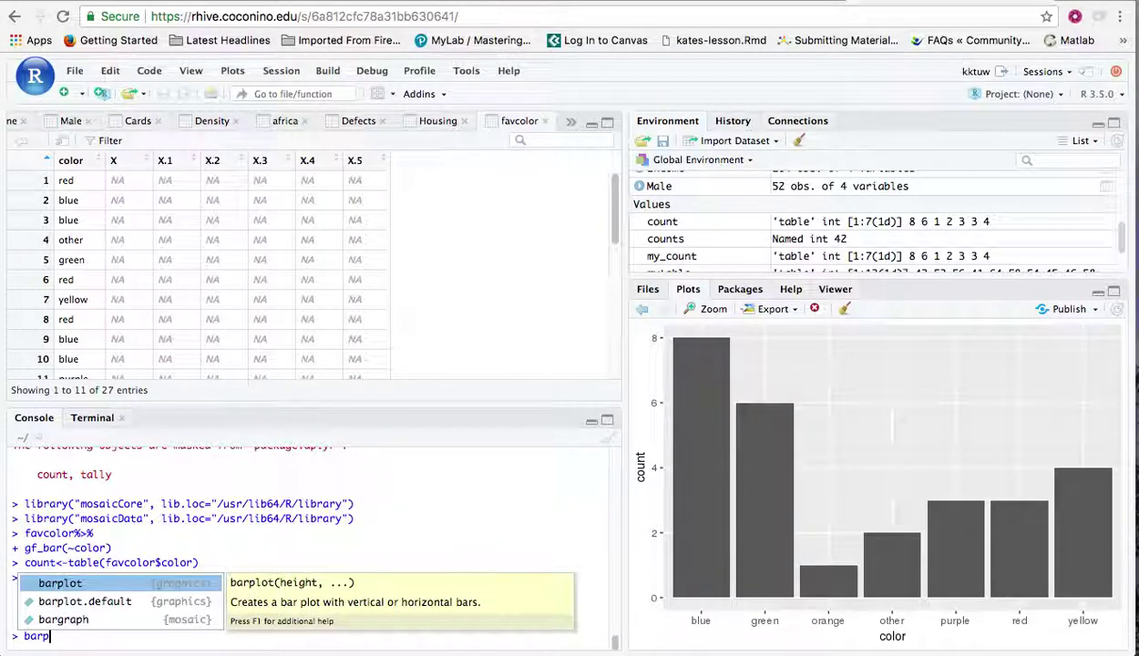
type("lot(")
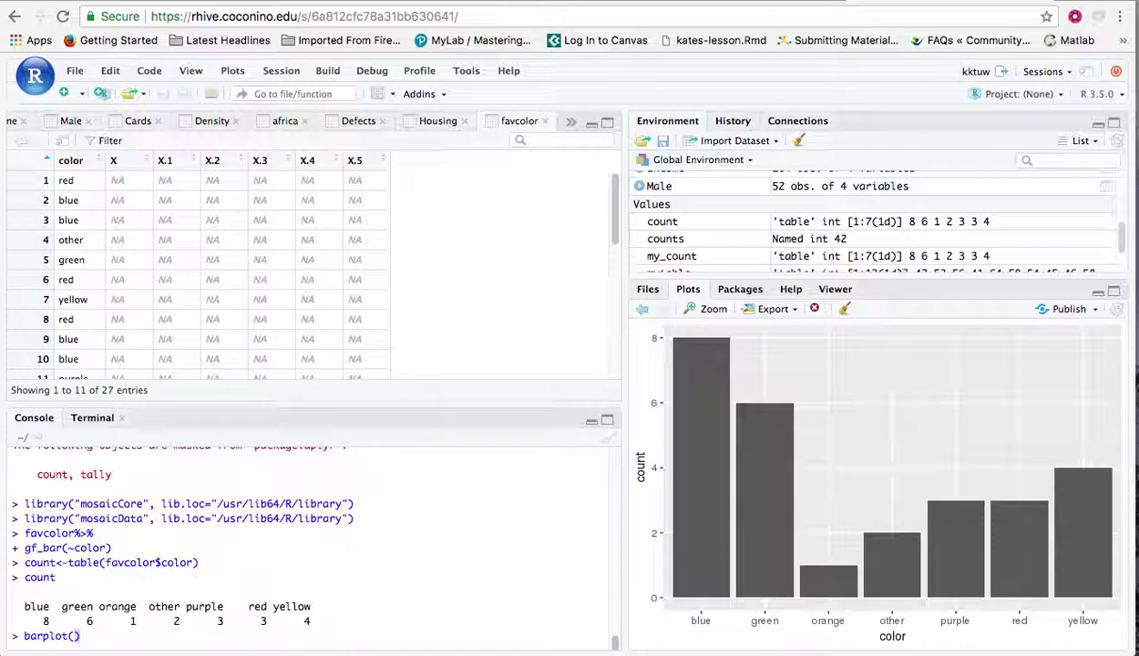
type("count")
type(",")
key("BackSpace")
key("BackSpace")
type("[order")
key("Tab")
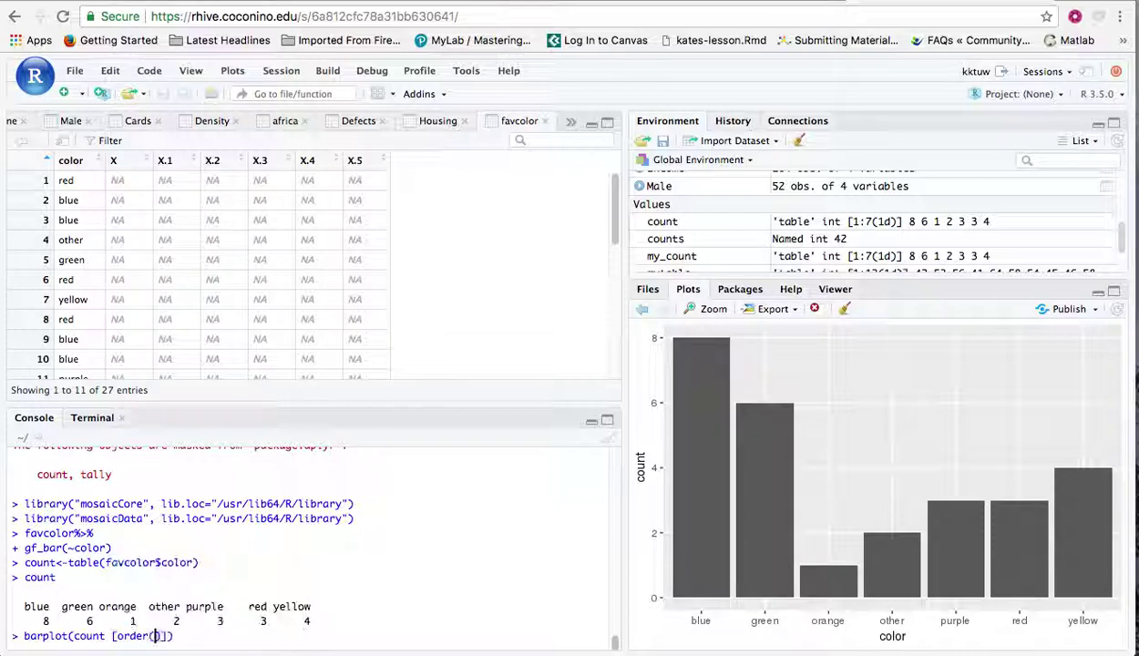
type("cor")
key("BackSpace")
type("unt")
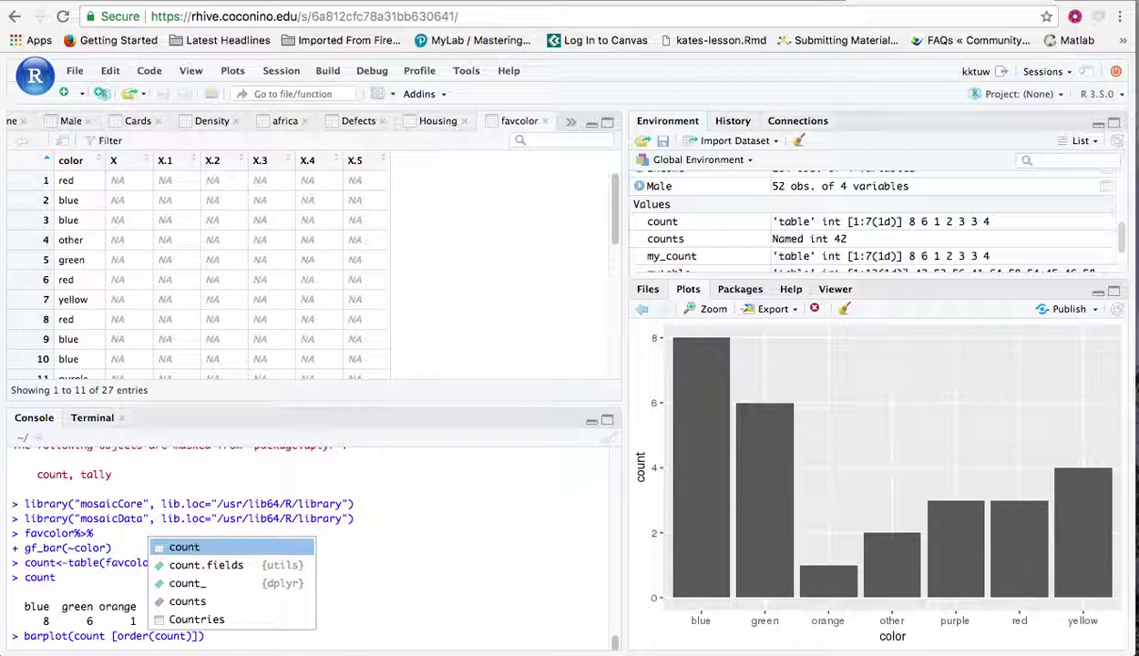
Add decreasing = TRUE to the order function and run the barplot command to draw the bars from most to least frequent
type(", dec")
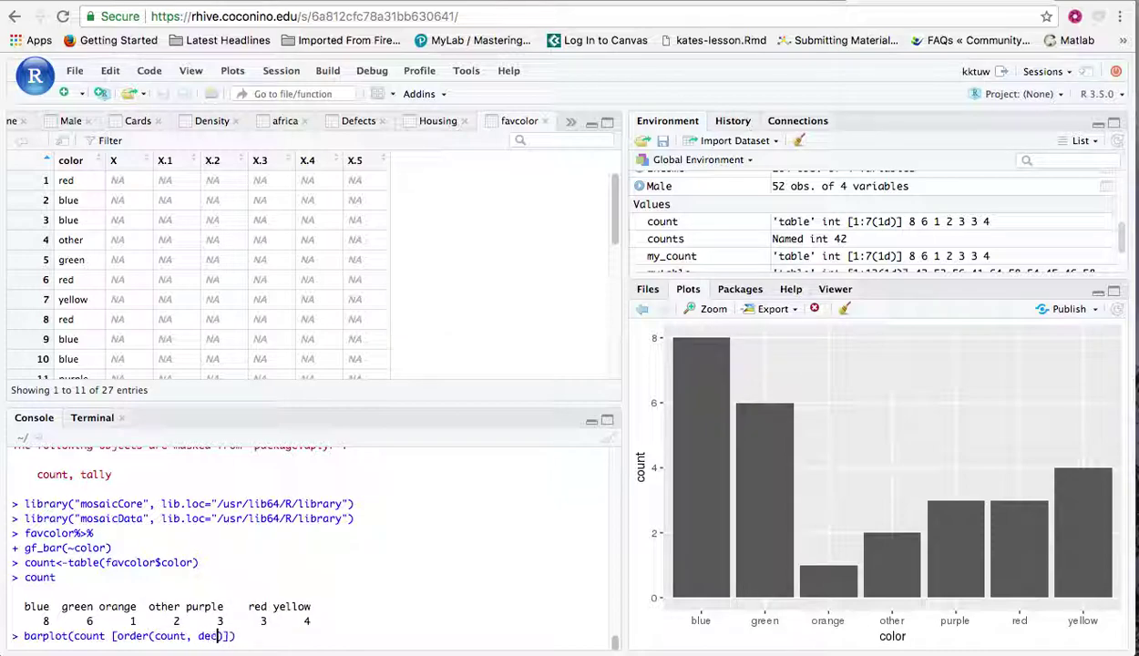
type("e")
key("BackSpace")
type("resa")
key("Tab")
key("Tab")
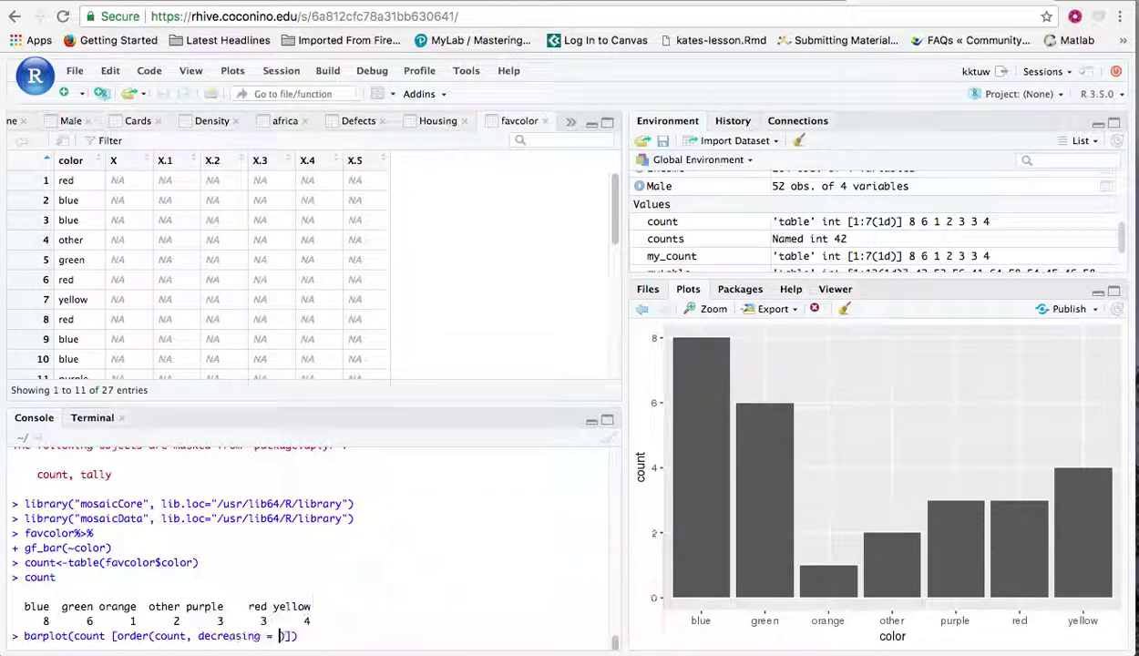
type("TRUE")
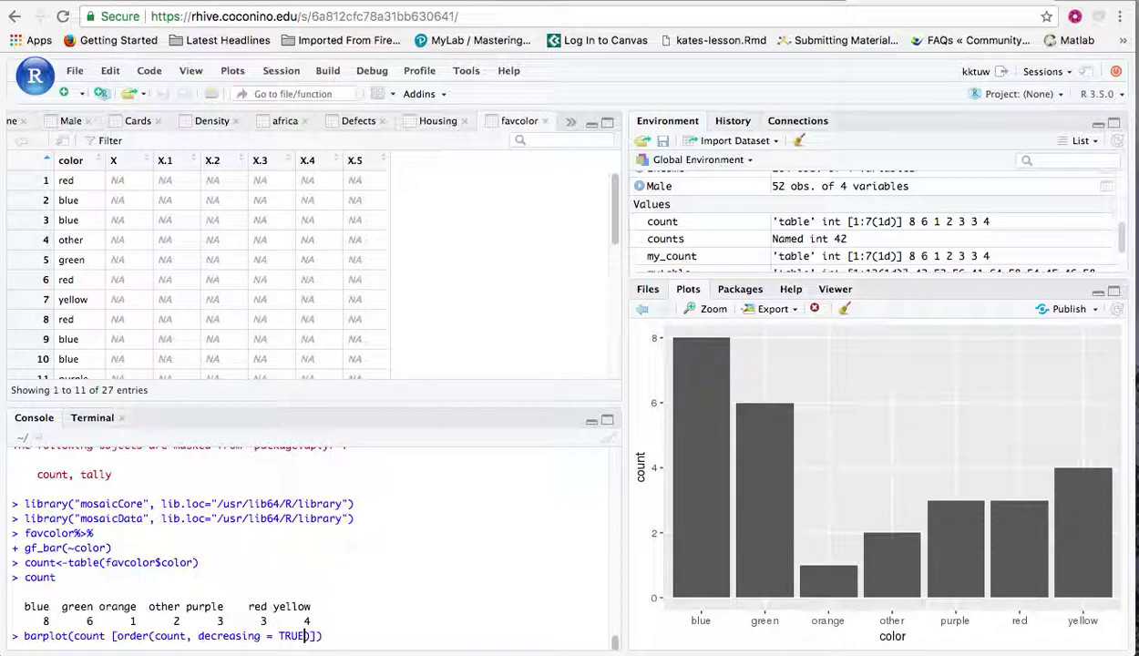
key("Return")
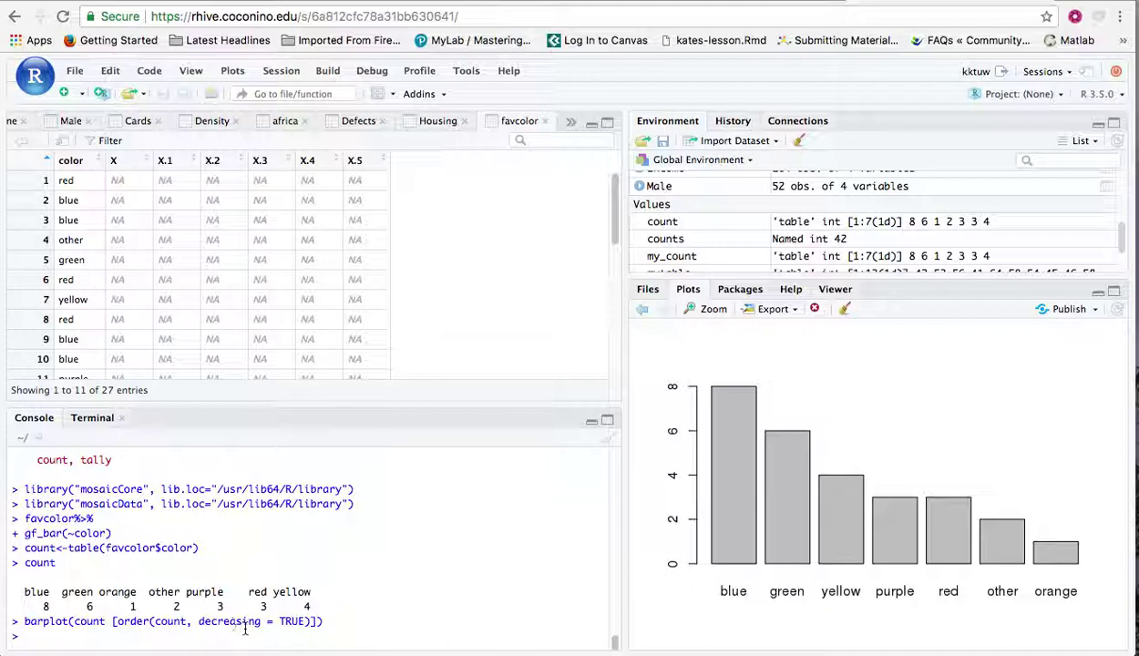
Rerun the sorted barplot command with main="Favorite Color" added as the chart title
key("Up")
key("Left")
type(", ")
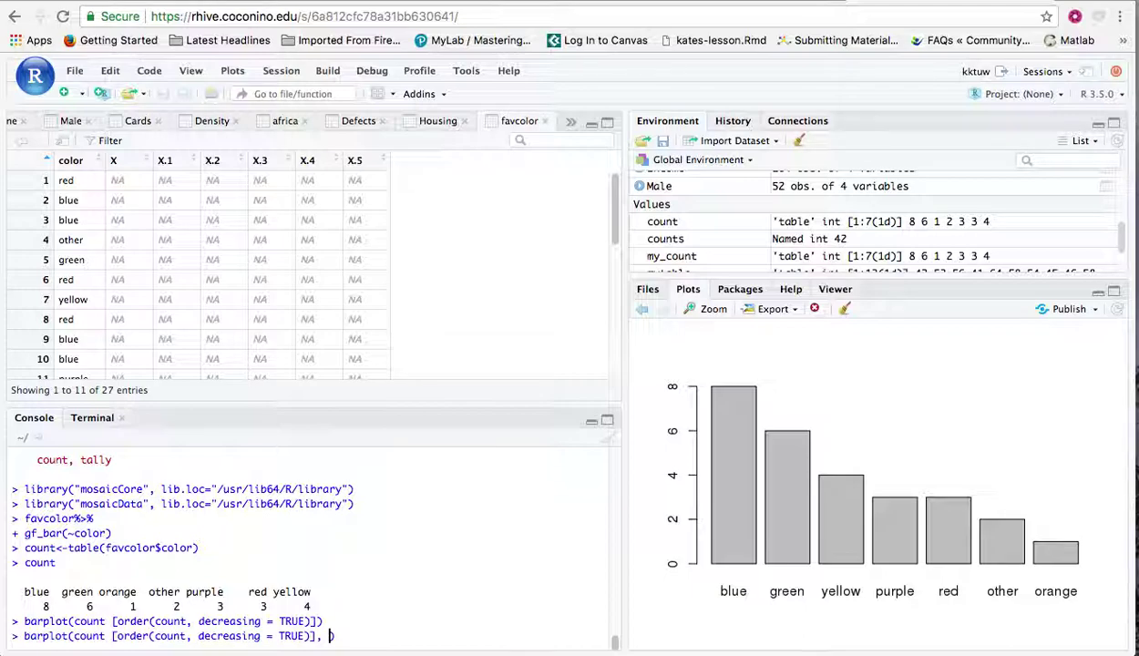
type("main=\"Favorite")
key("BackSpace")
key("BackSpace")
key("BackSpace")
type("ite co")
key("BackSpace")
key("BackSpace")
type("Color")
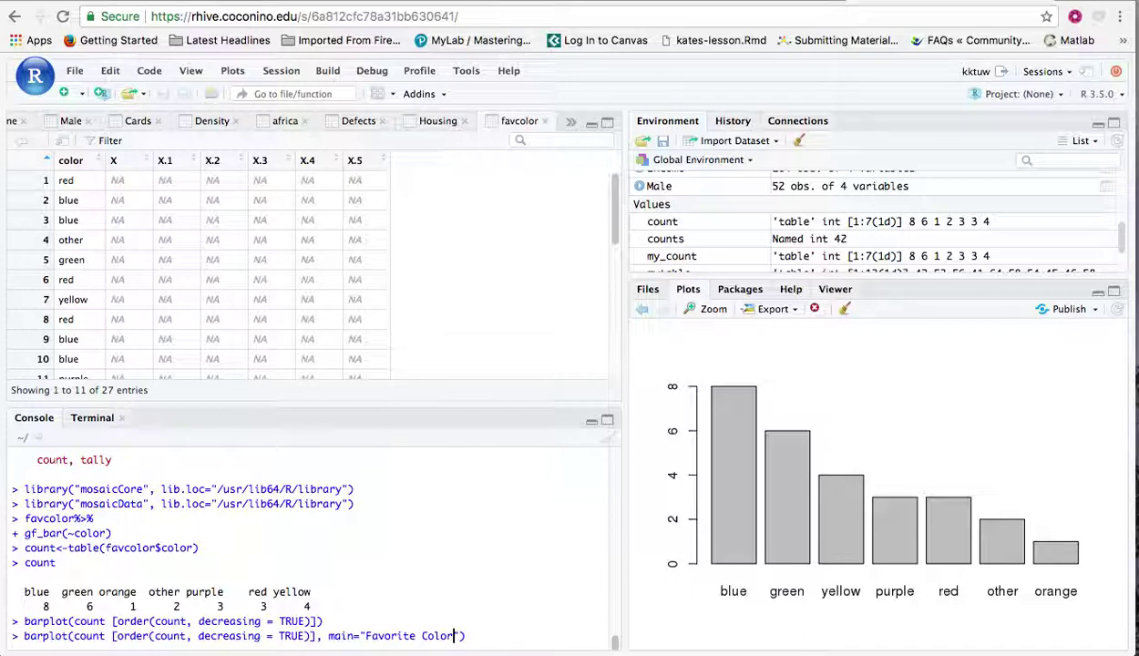
key("Return")
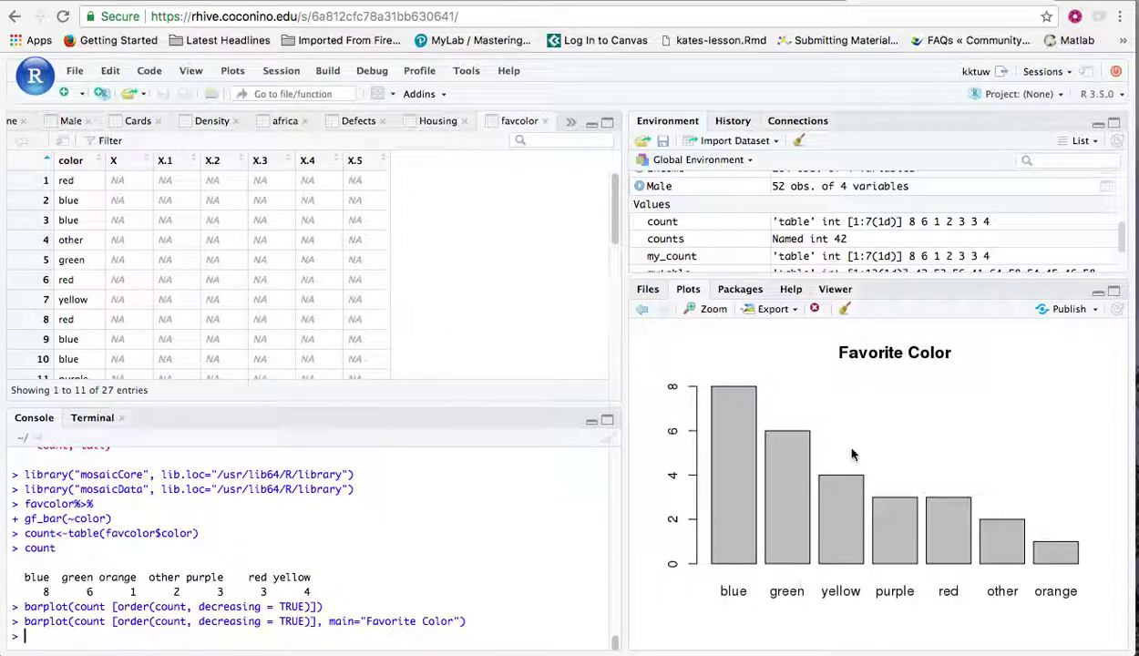